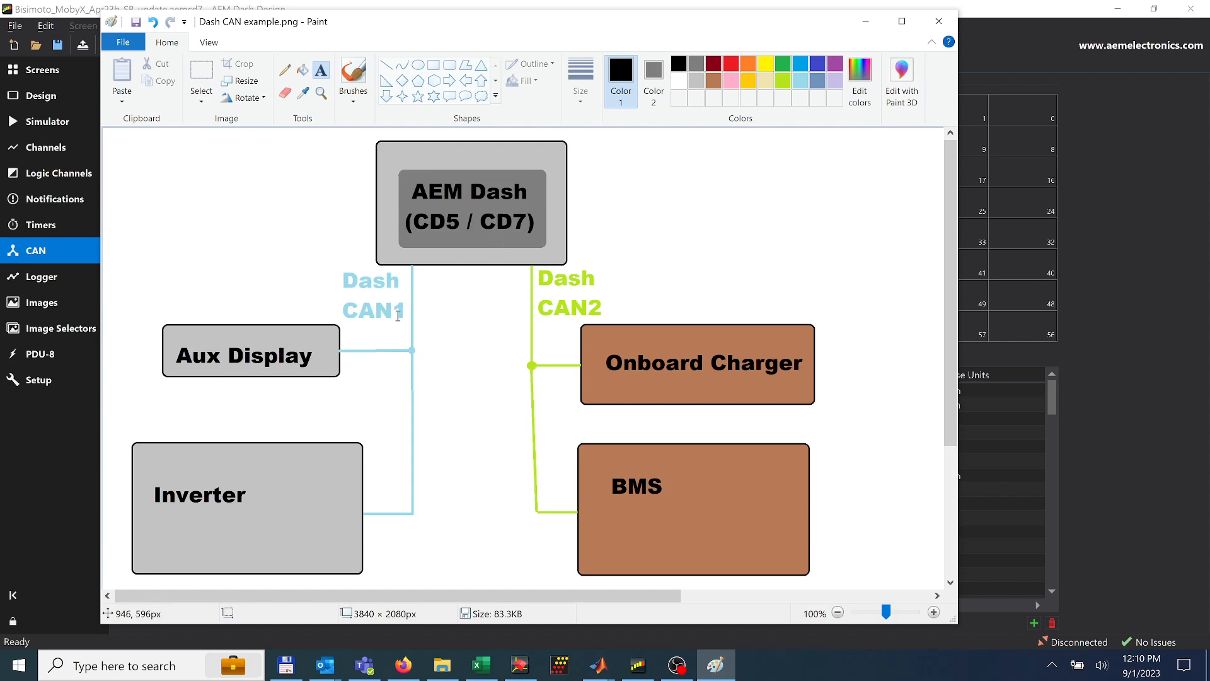
Switch to AEM Dash Design, view the dash screens, and show the CAN receive signals for Port 2
{"action": "left_click", "coordinate": [861, 24]}
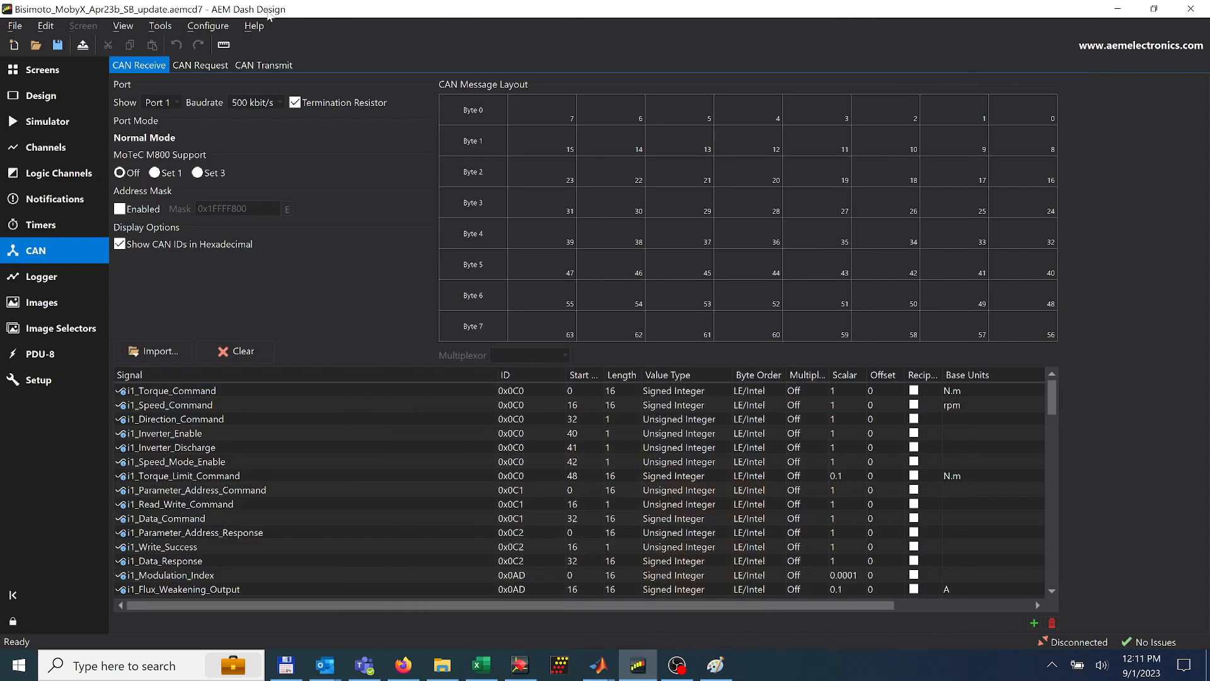
{"action": "left_click", "coordinate": [39, 69]}
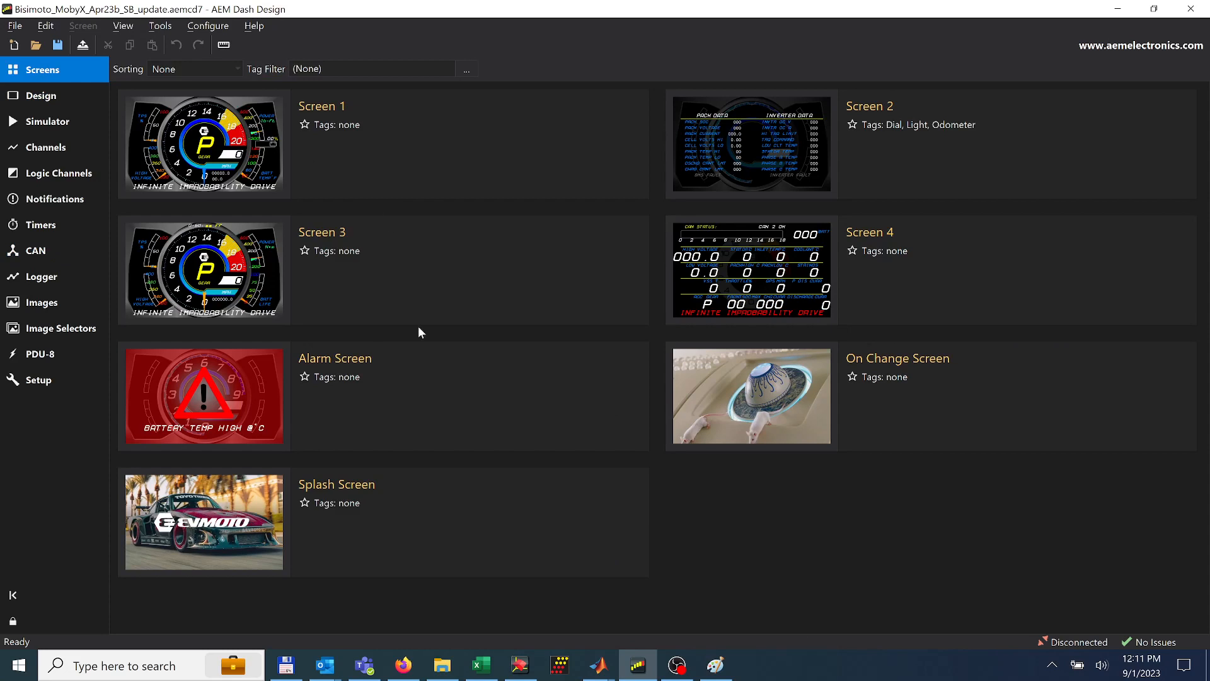
{"action": "left_click", "coordinate": [41, 251]}
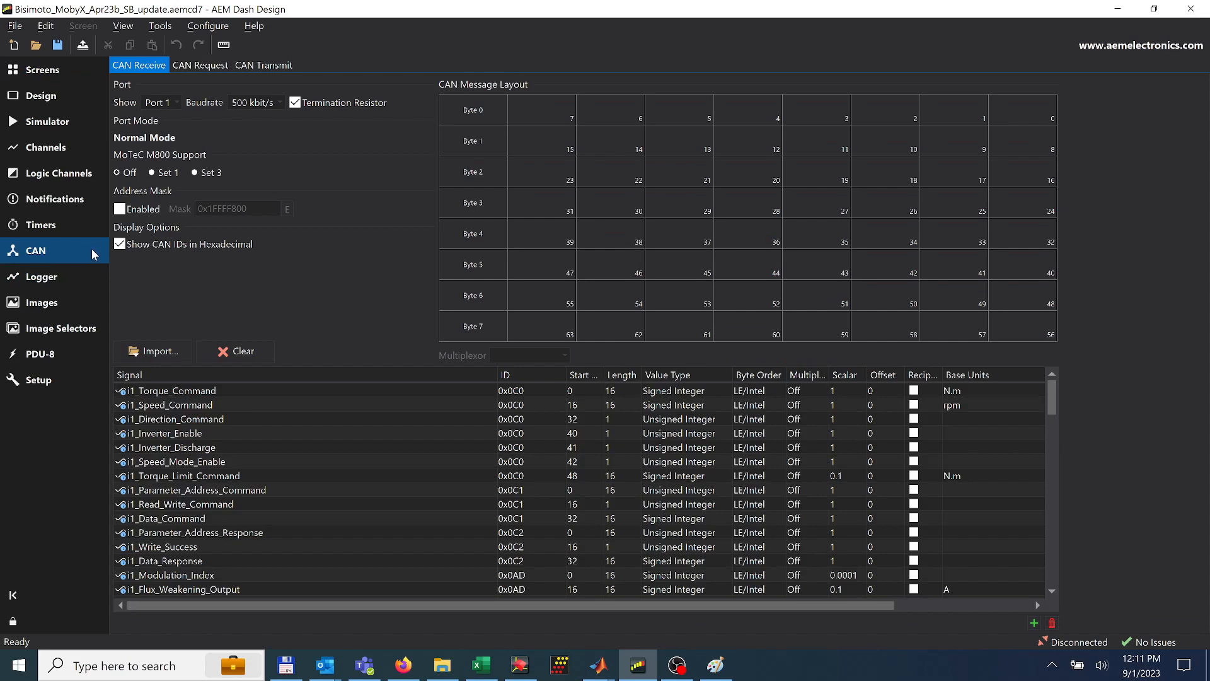
{"action": "left_click", "coordinate": [161, 103]}
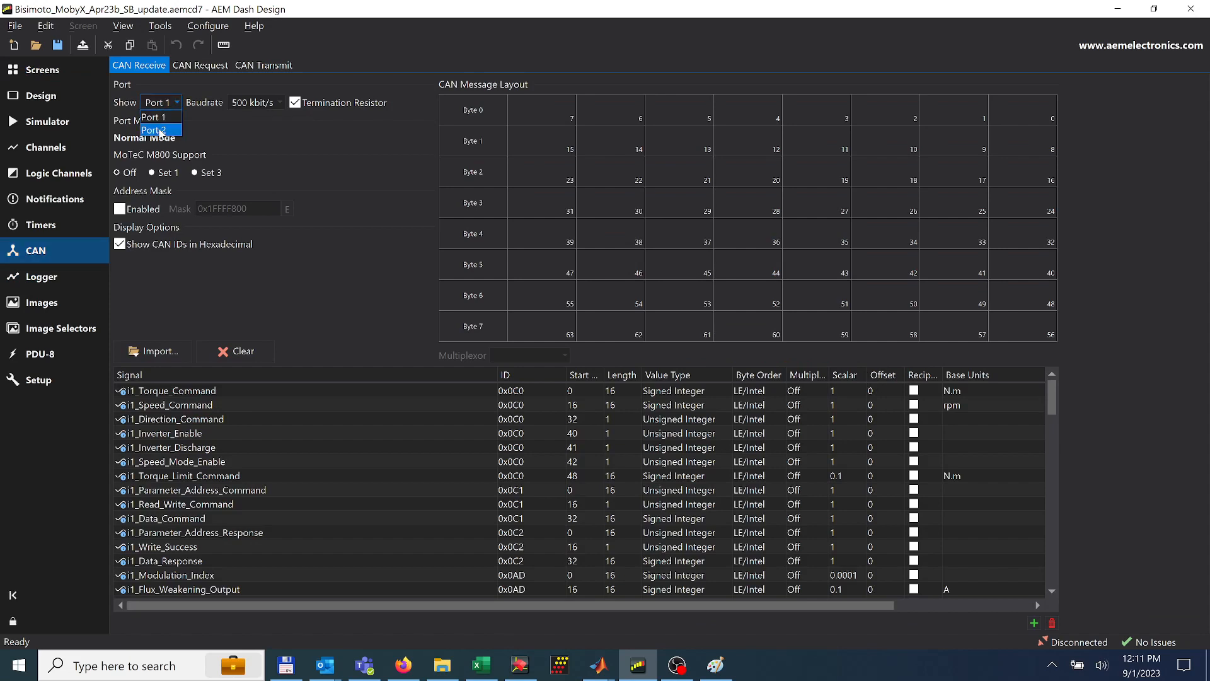
{"action": "left_click", "coordinate": [158, 133]}
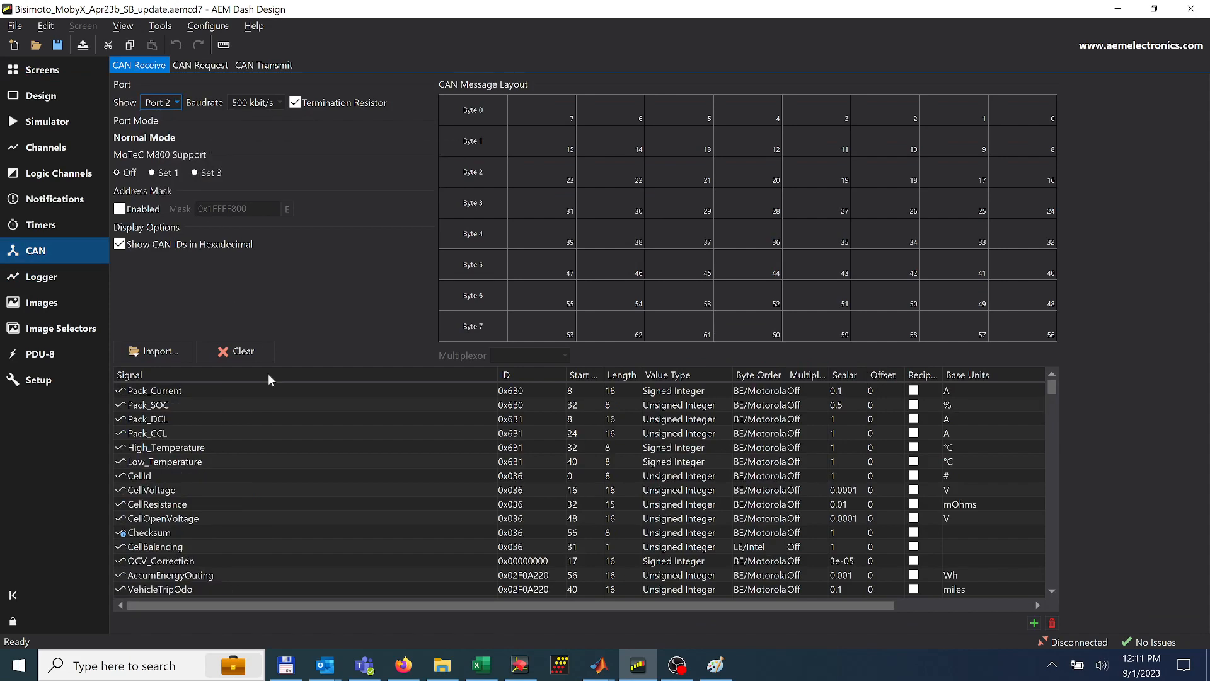
Examine the Pack_SOC signal's message layout and ID, then consult the dash CAN wiring diagram in Paint and return to AEM Dash Design
{"action": "left_click", "coordinate": [167, 405]}
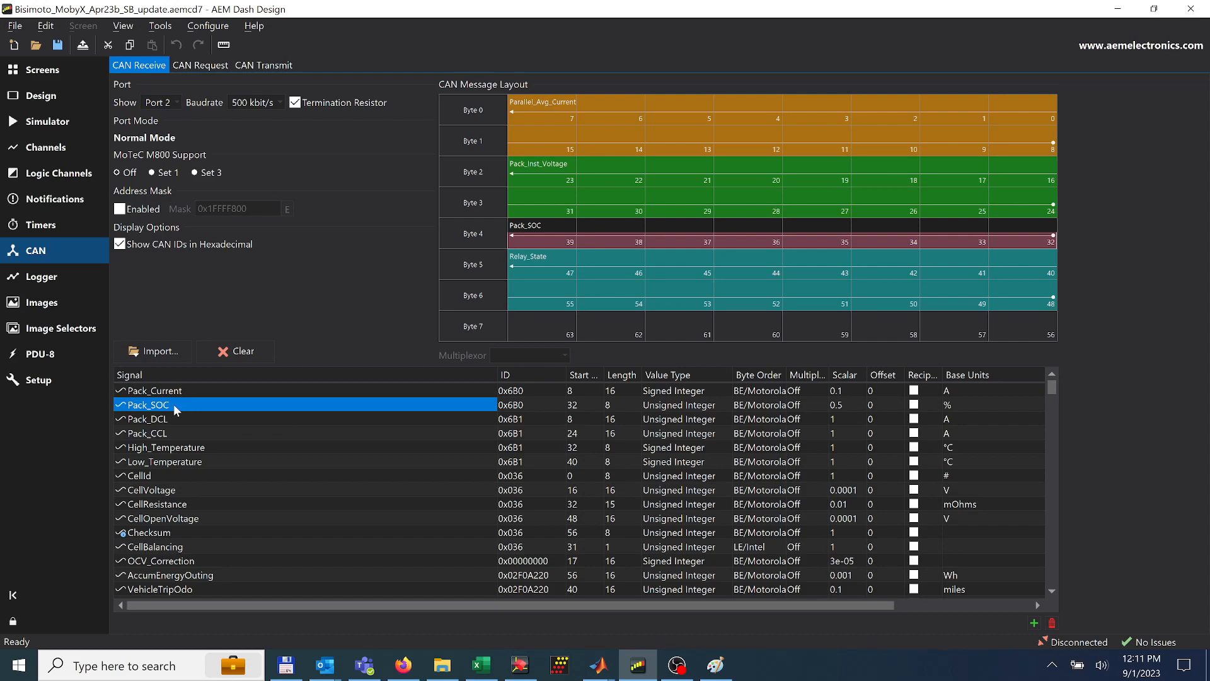
{"action": "left_click", "coordinate": [528, 404]}
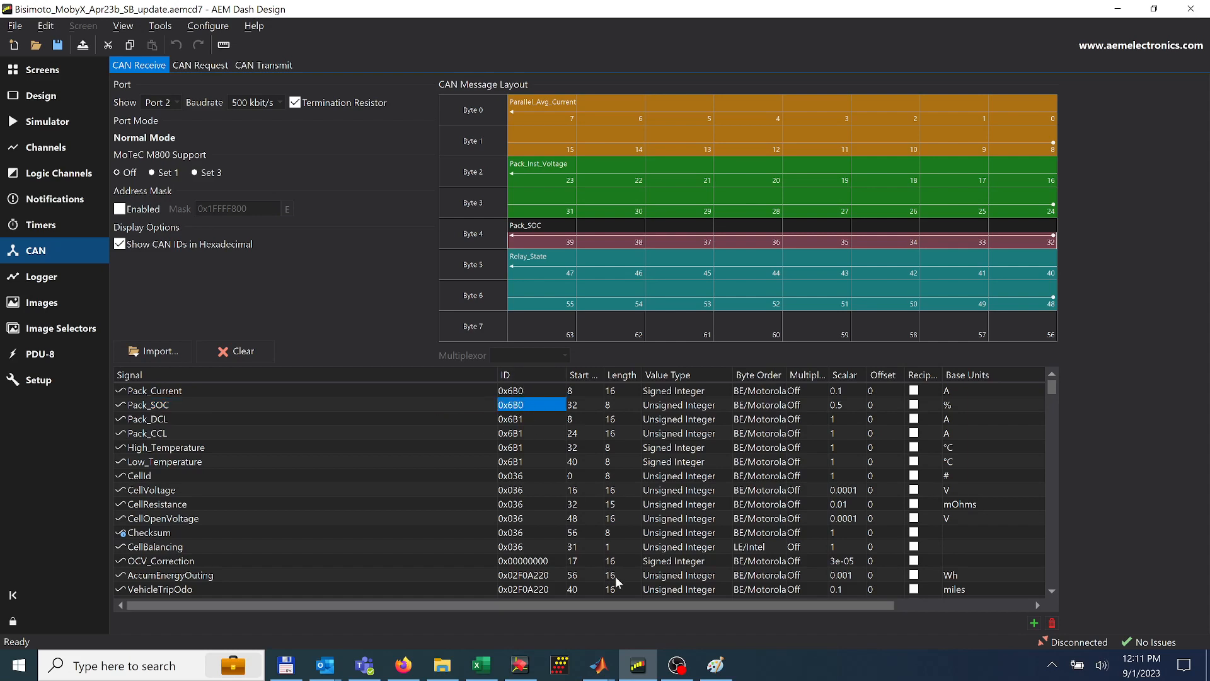
{"action": "left_click", "coordinate": [715, 665]}
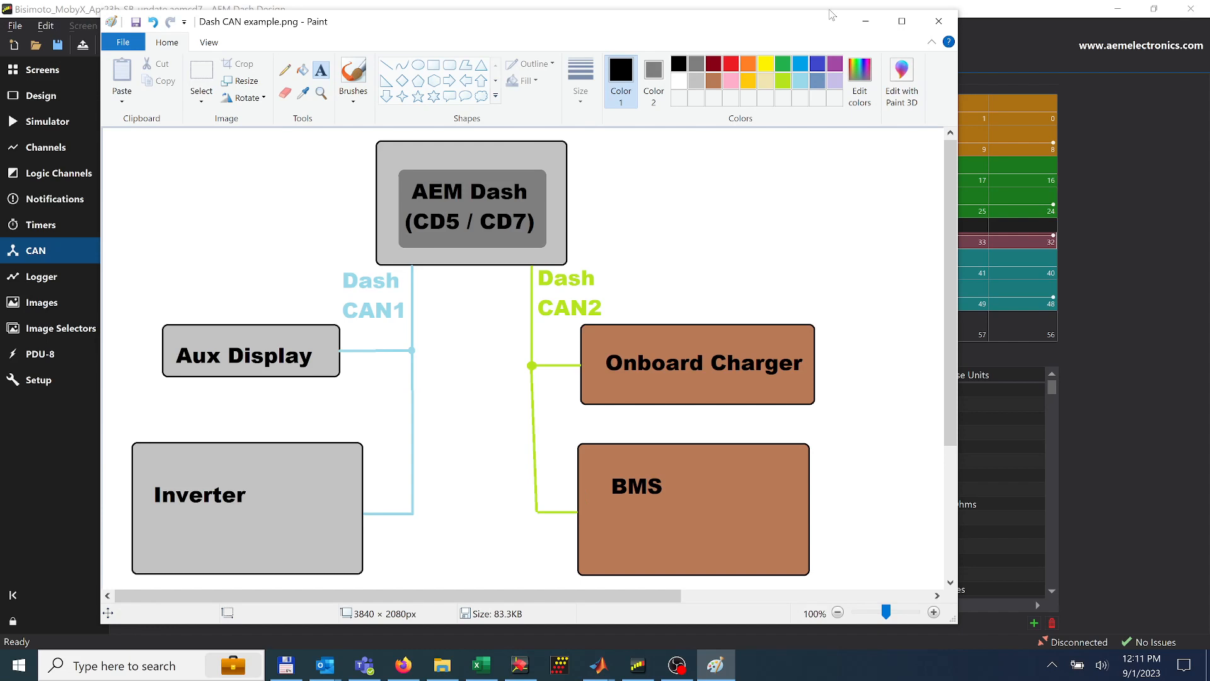
{"action": "left_click", "coordinate": [867, 22]}
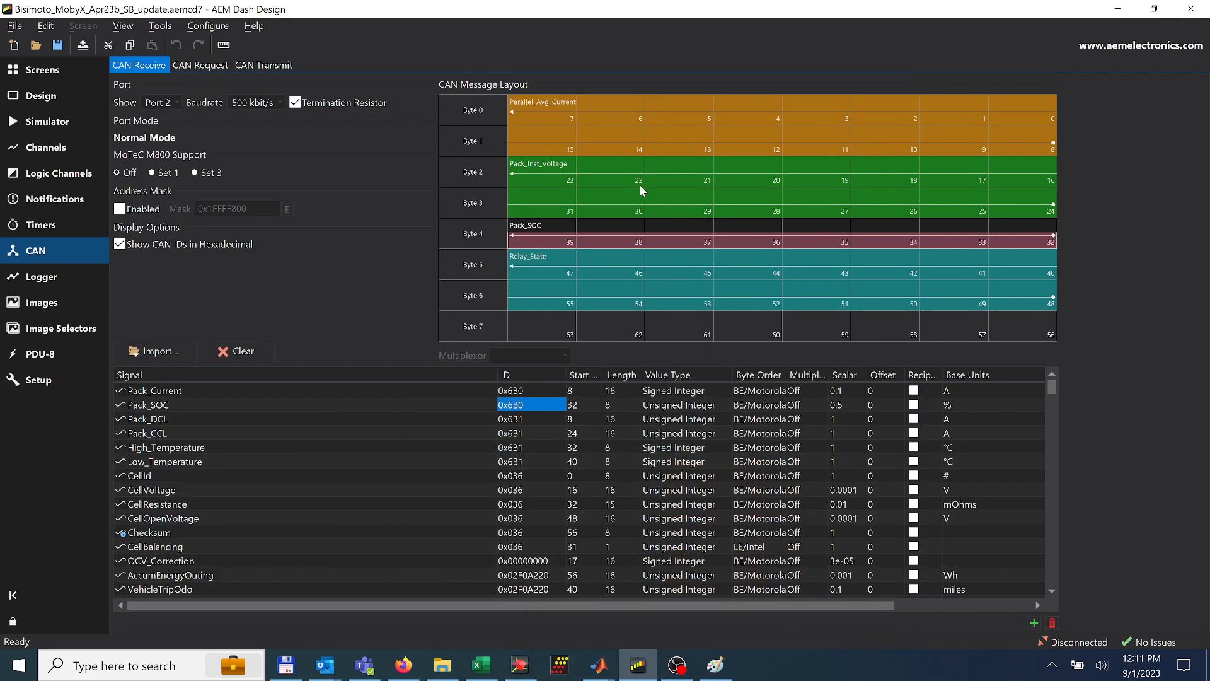
Review the ID, start bit, value type, scalar and byte order of the received Pack_SOC signal
{"action": "double_click", "coordinate": [518, 409]}
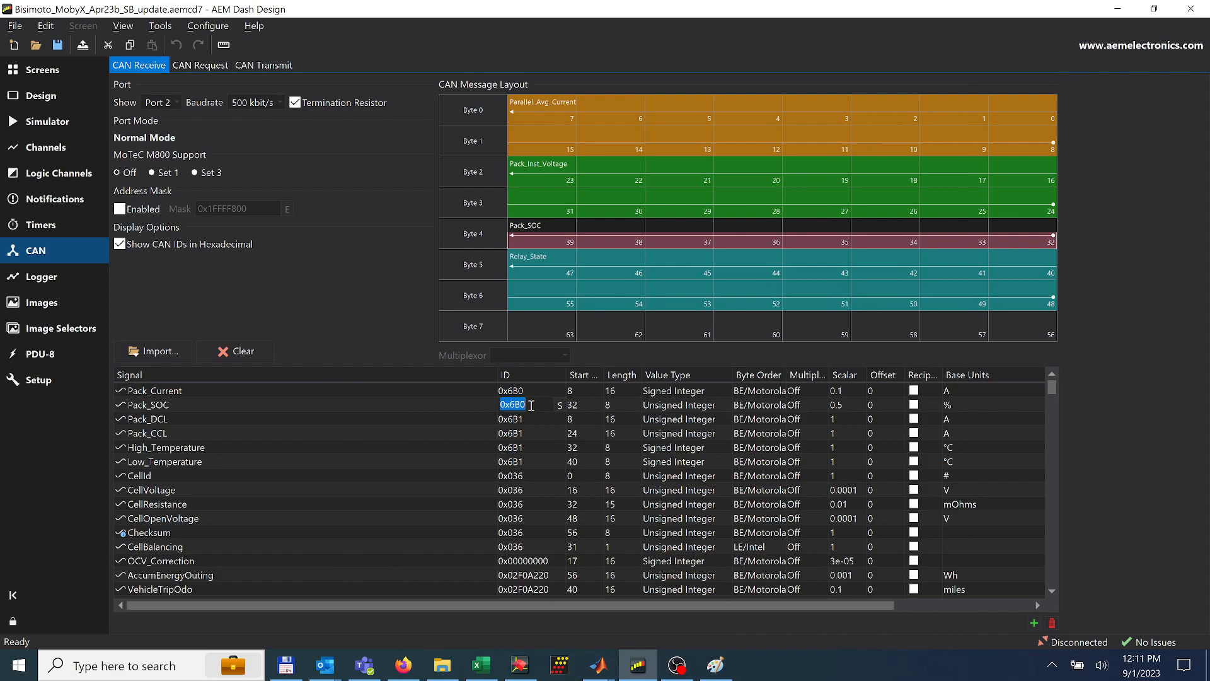
{"action": "left_click", "coordinate": [470, 402]}
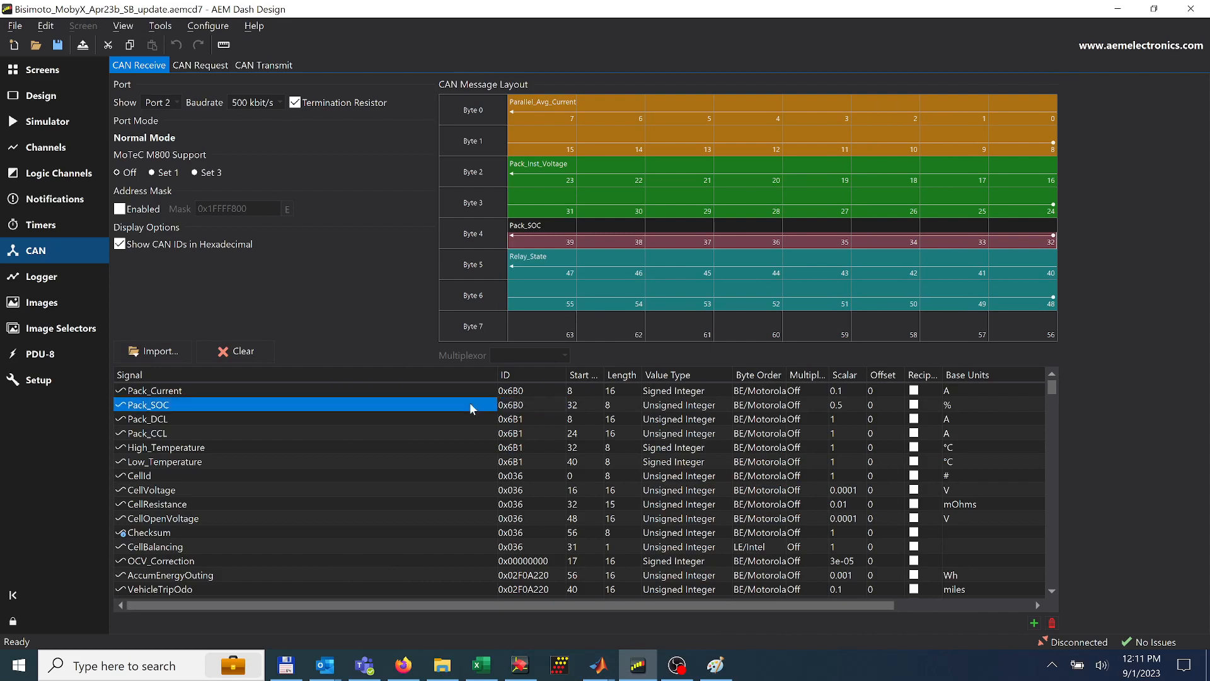
{"action": "left_click", "coordinate": [518, 407]}
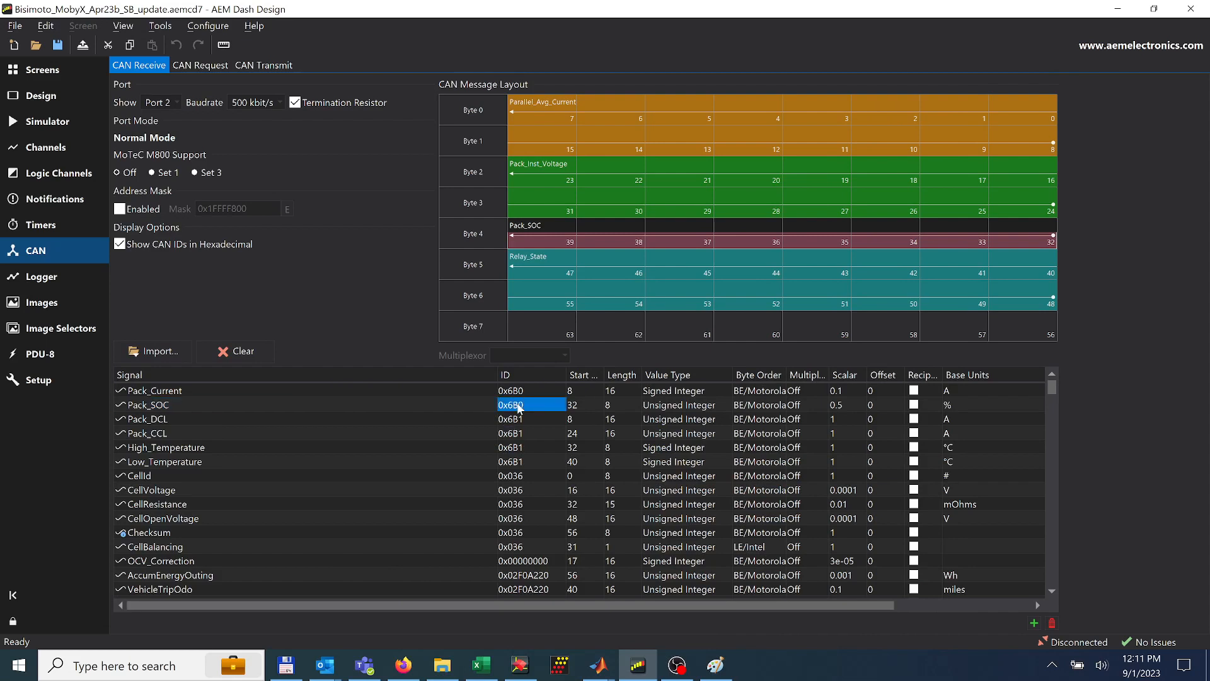
{"action": "double_click", "coordinate": [579, 406]}
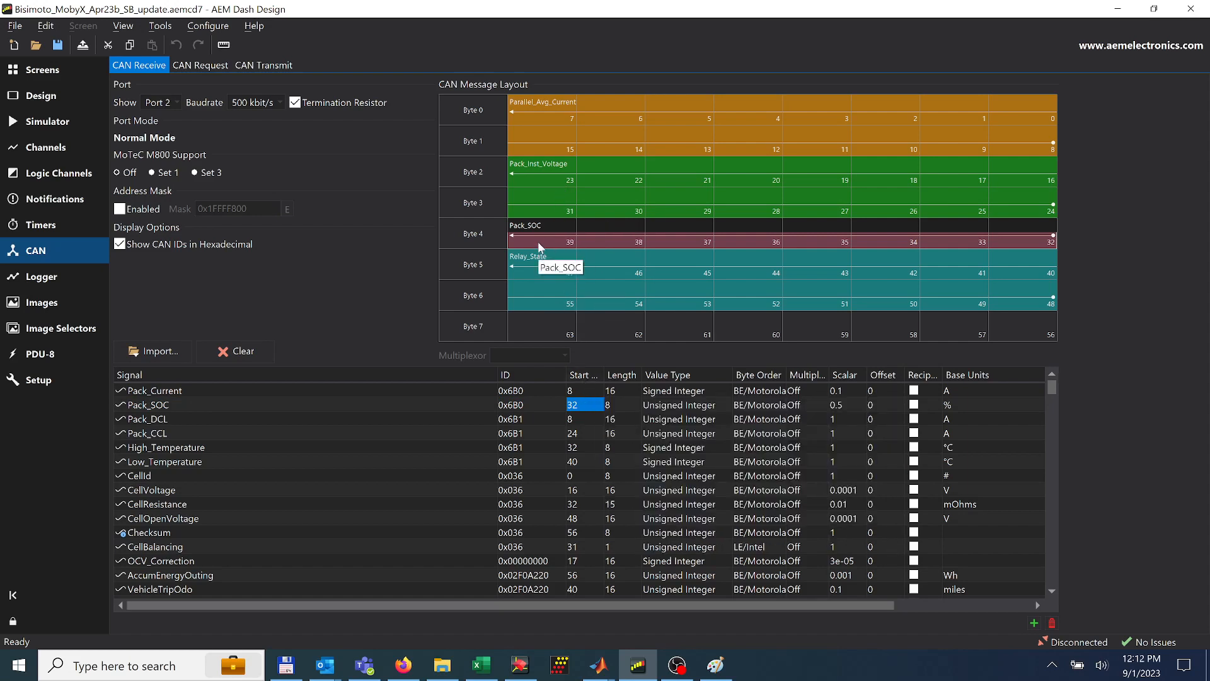
{"action": "mouse_move", "coordinate": [674, 382]}
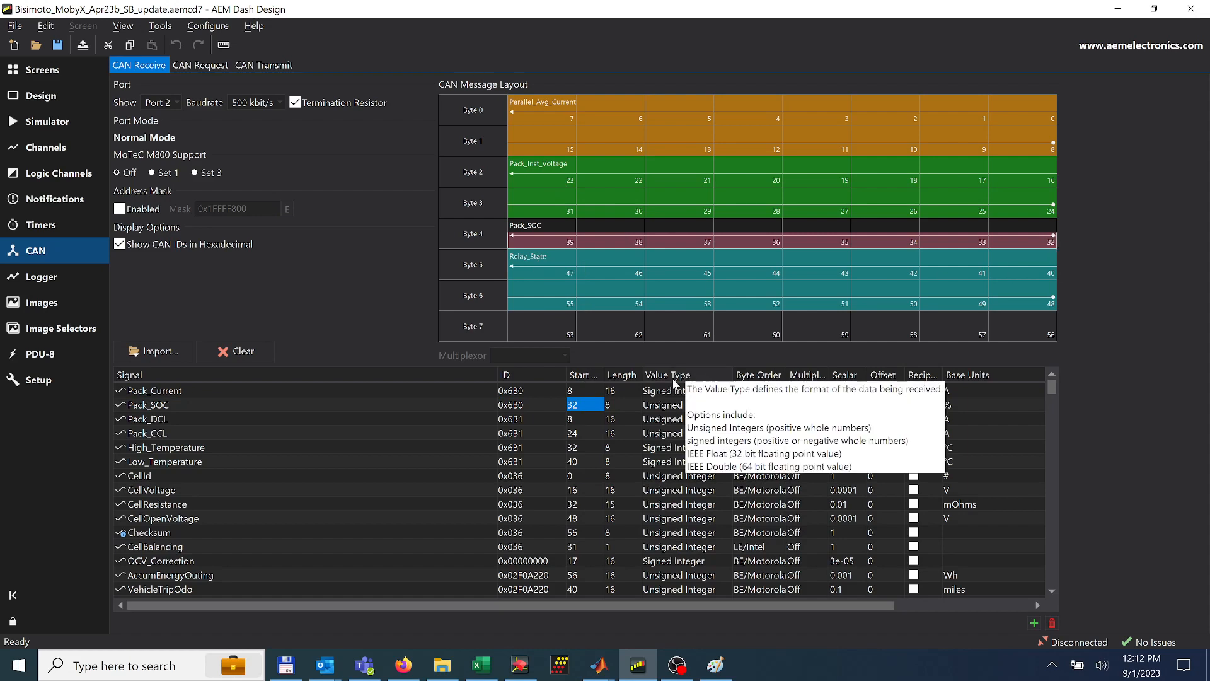
{"action": "left_click", "coordinate": [681, 408]}
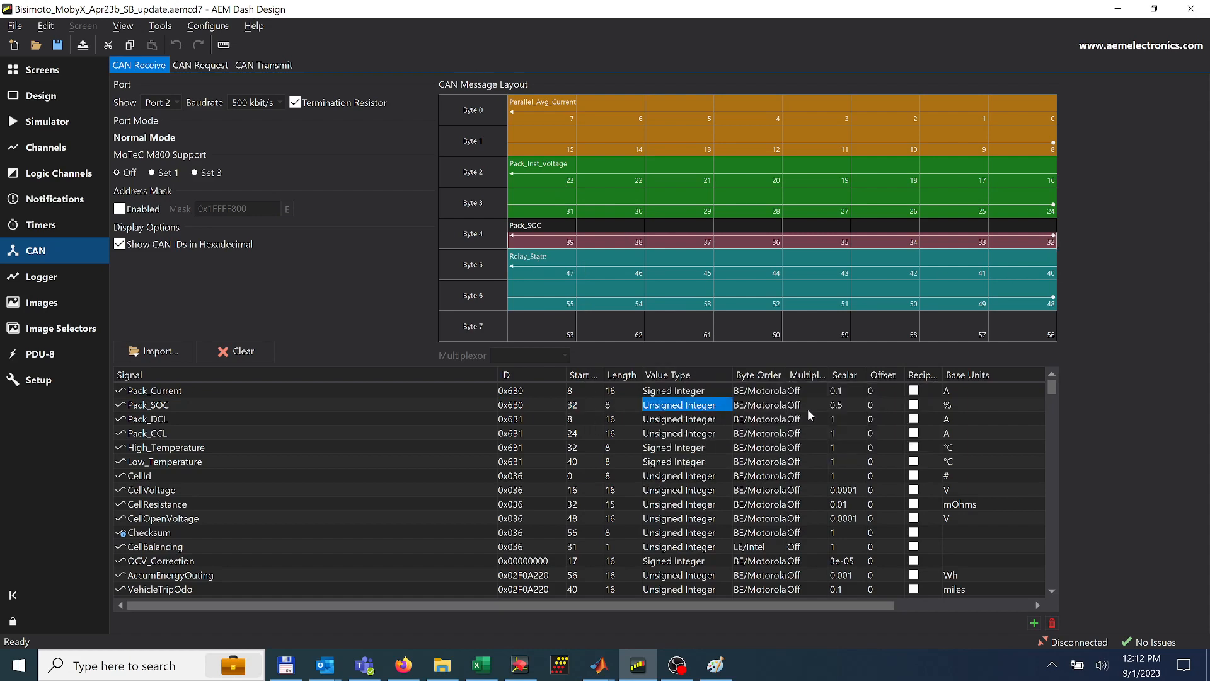
{"action": "left_click", "coordinate": [840, 408]}
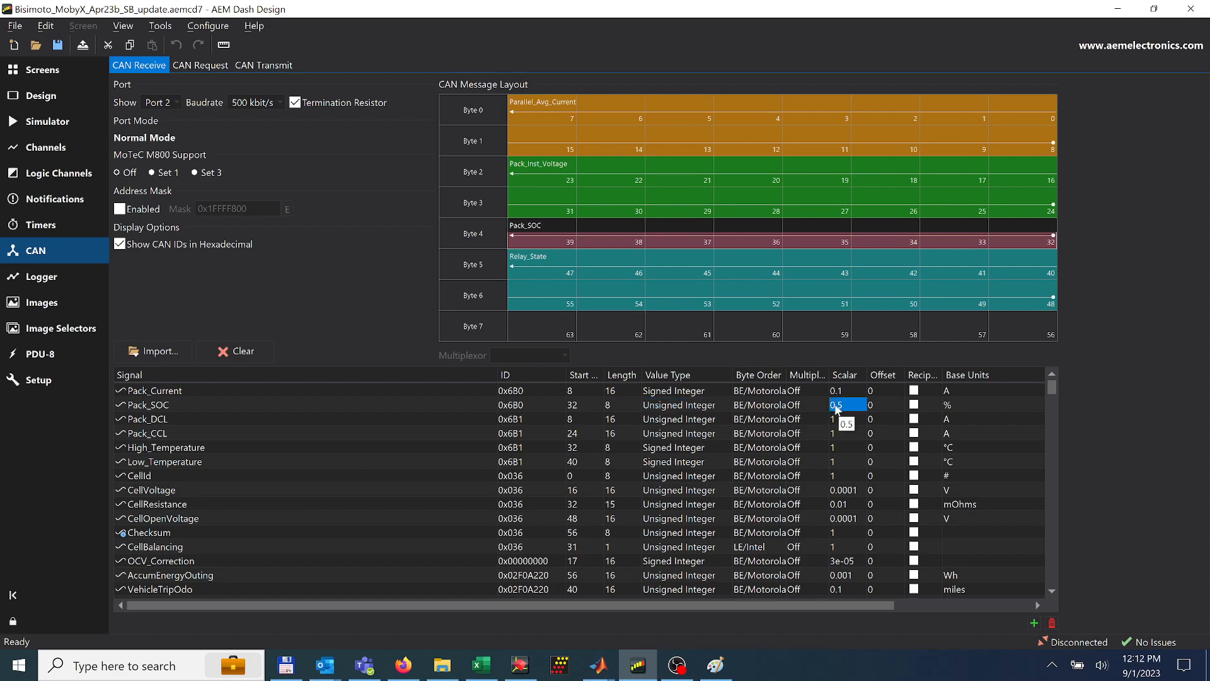
{"action": "left_click", "coordinate": [758, 409]}
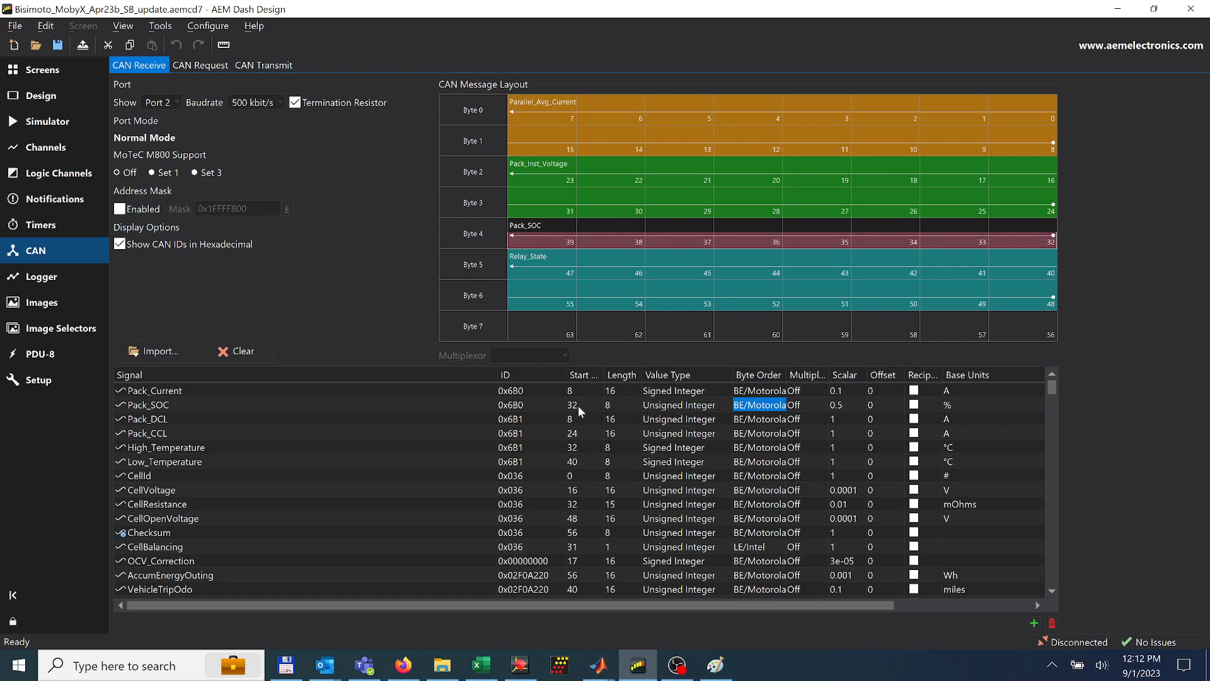
{"action": "left_click", "coordinate": [518, 406]}
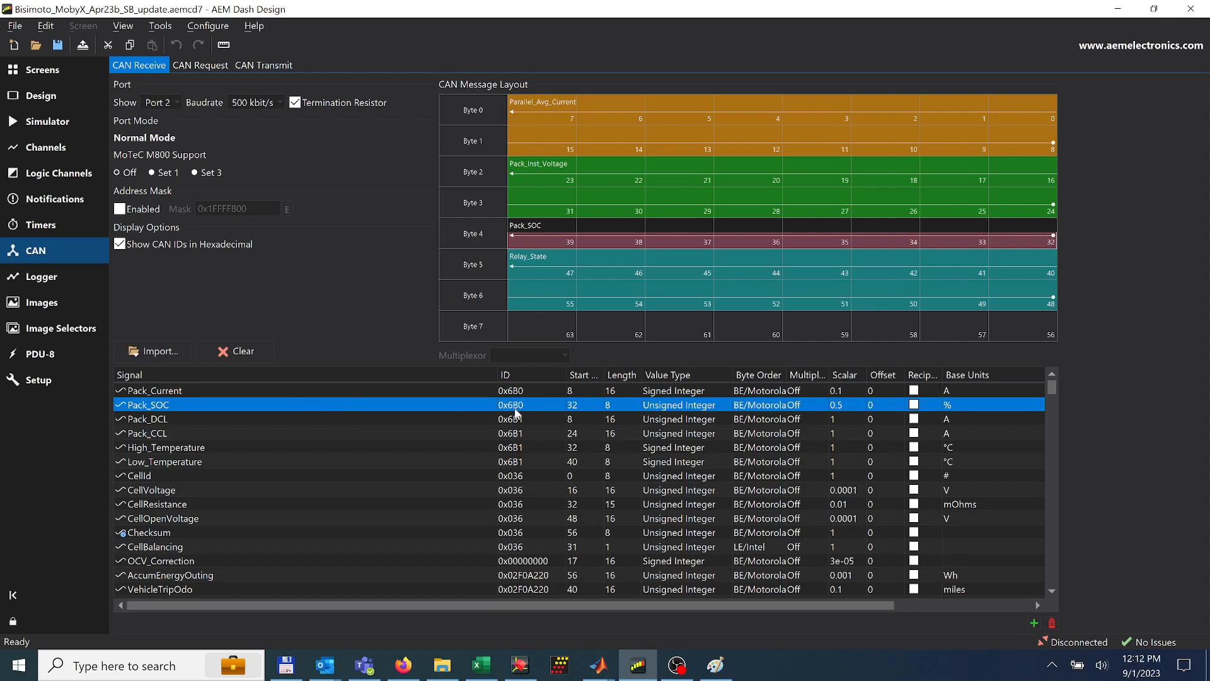
Add a CAN transmit message on Port 1 and name it CAN Tx BMS Copy
{"action": "left_click", "coordinate": [269, 69]}
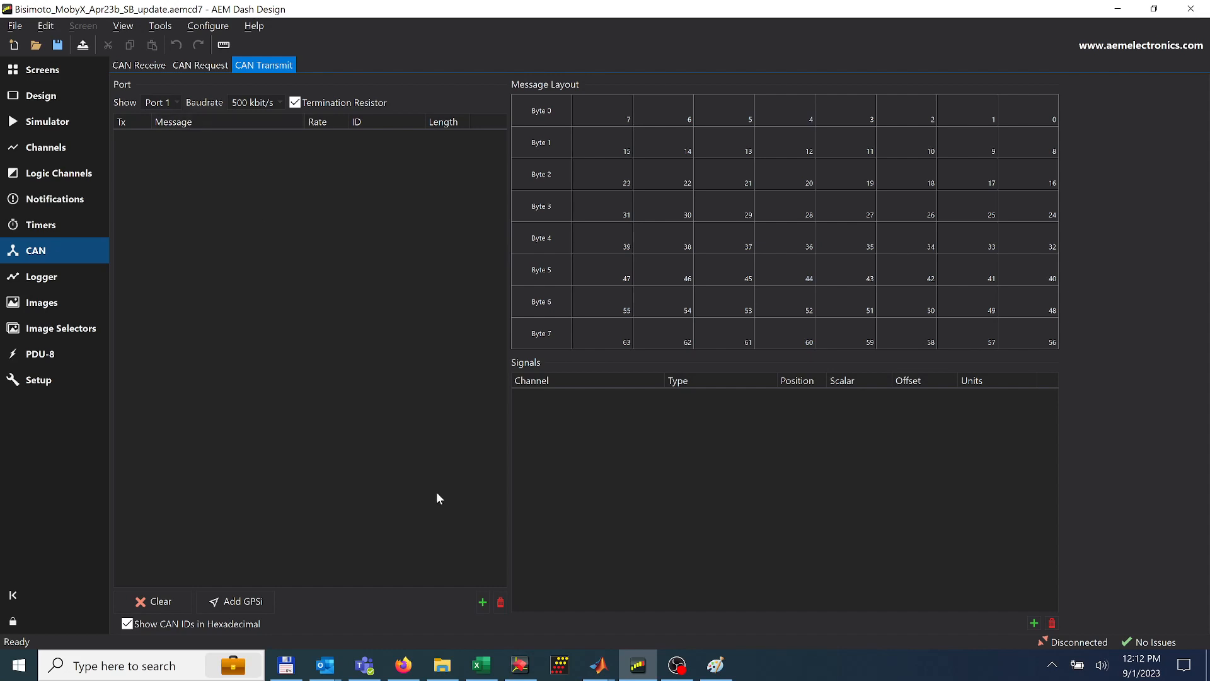
{"action": "left_click", "coordinate": [482, 602]}
{"action": "double_click", "coordinate": [212, 134]}
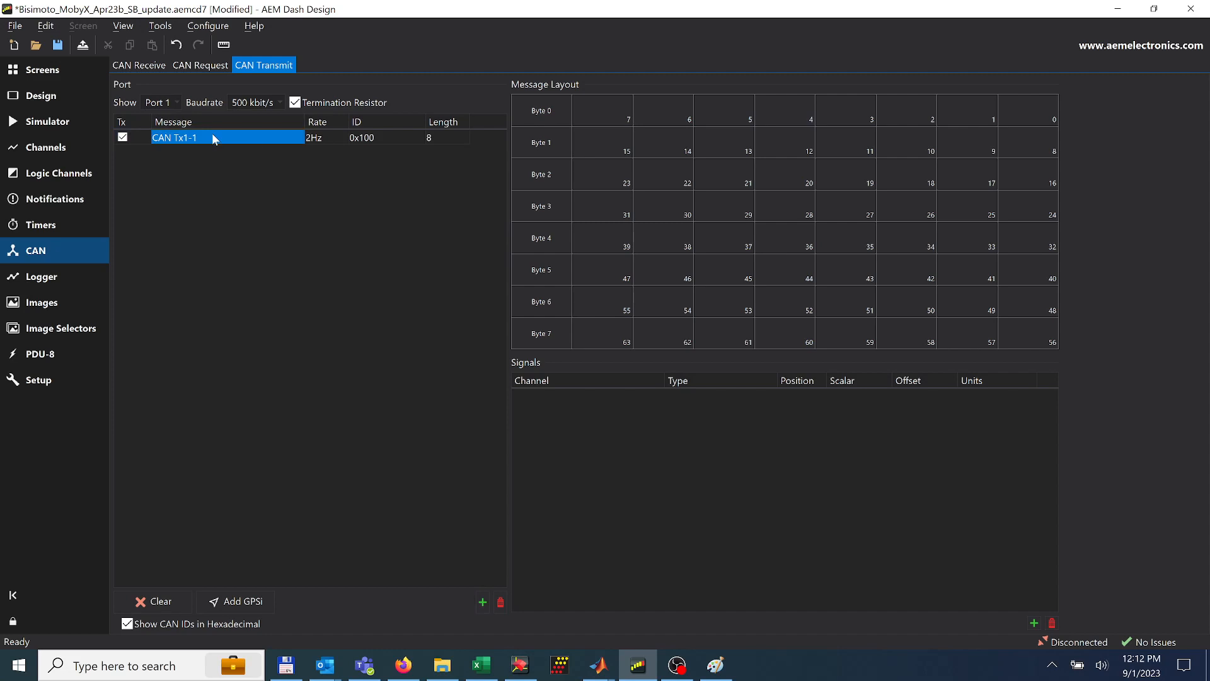
{"action": "left_click", "coordinate": [184, 137]}
{"action": "left_click_drag", "start_coordinate": [183, 137], "coordinate": [266, 149]}
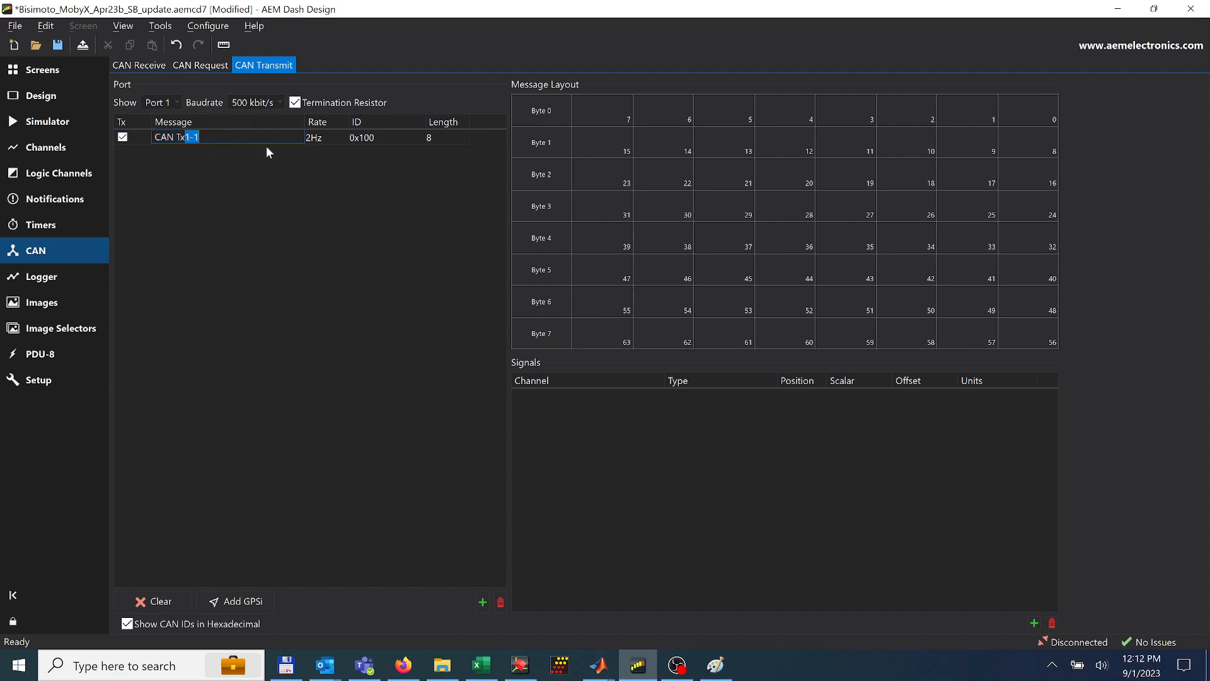
{"action": "type", "text": "BMS Copy"}
{"action": "key", "text": "Return"}
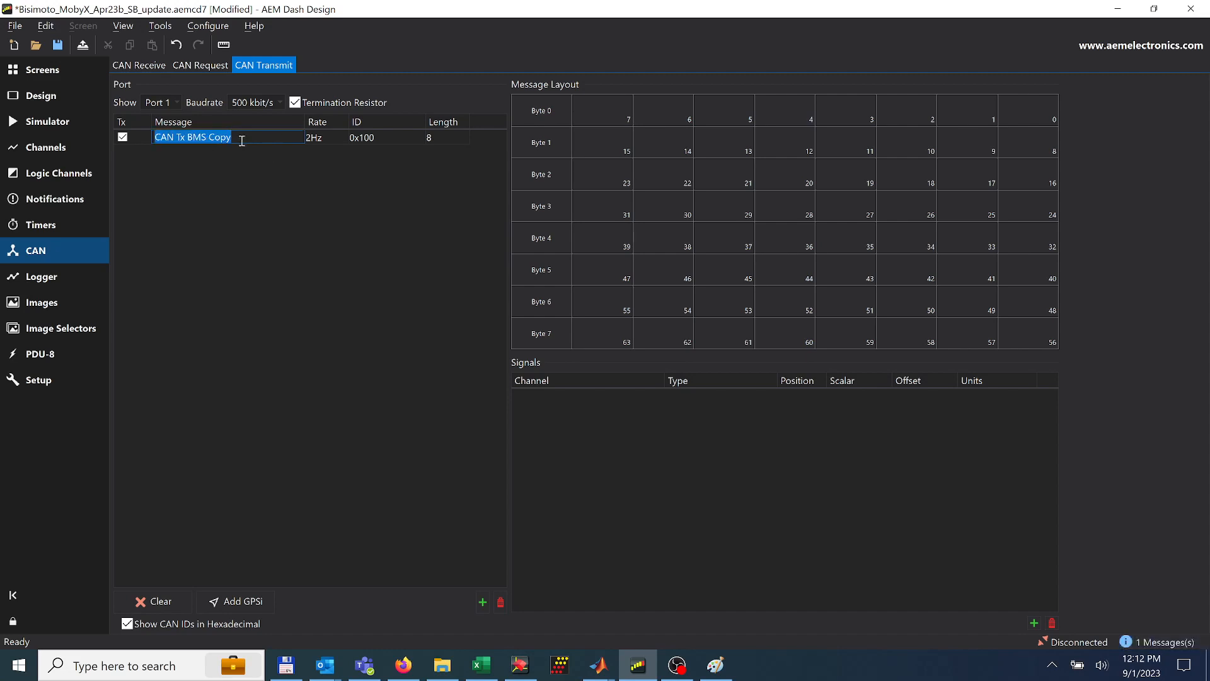
Set the CAN Tx BMS Copy message's rate to 10Hz and its ID to 0x6B0
{"action": "left_click", "coordinate": [323, 138]}
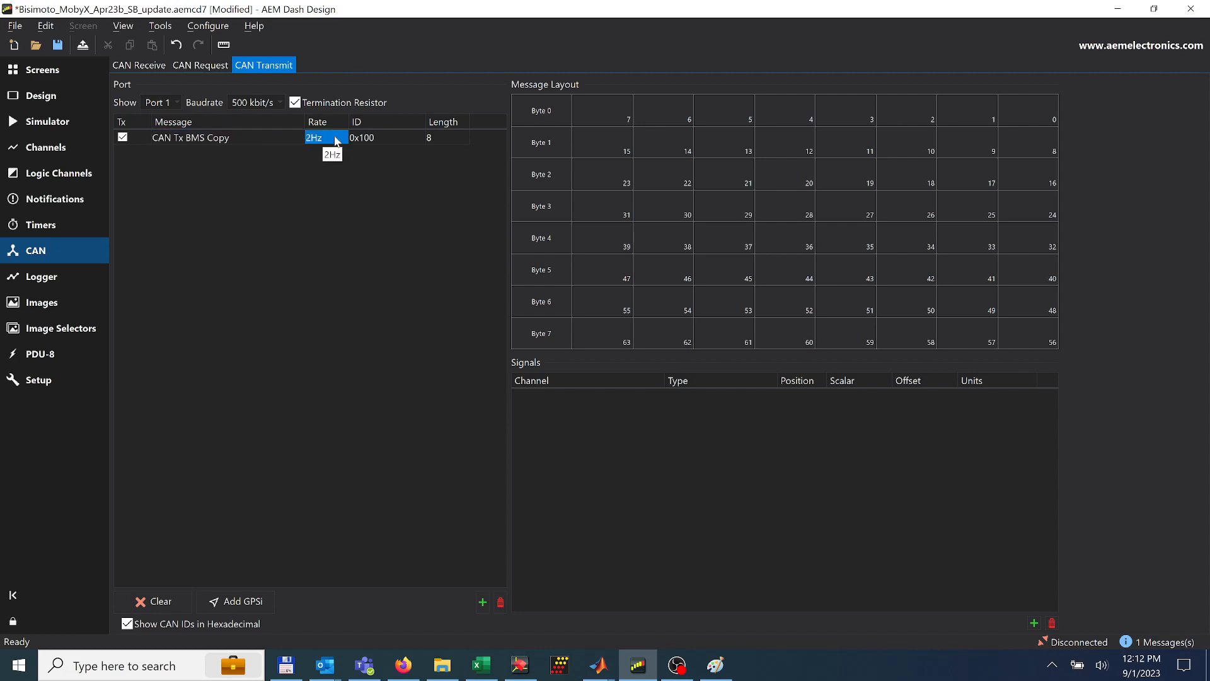
{"action": "left_click", "coordinate": [339, 137]}
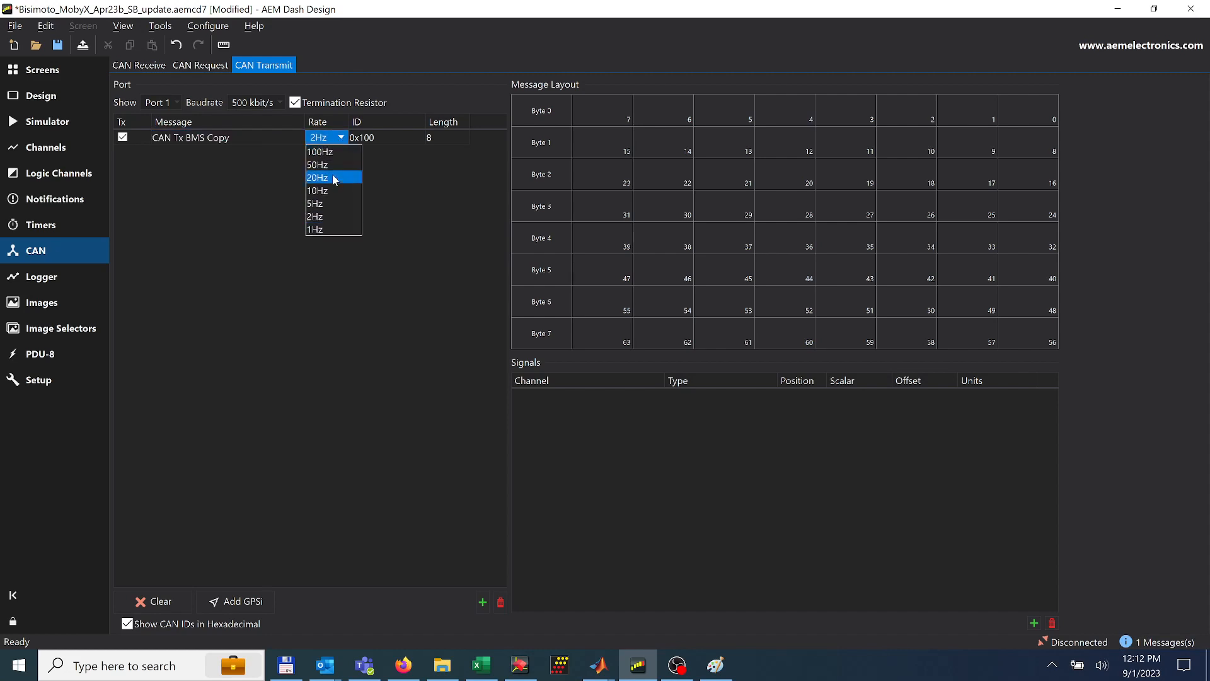
{"action": "left_click", "coordinate": [331, 191]}
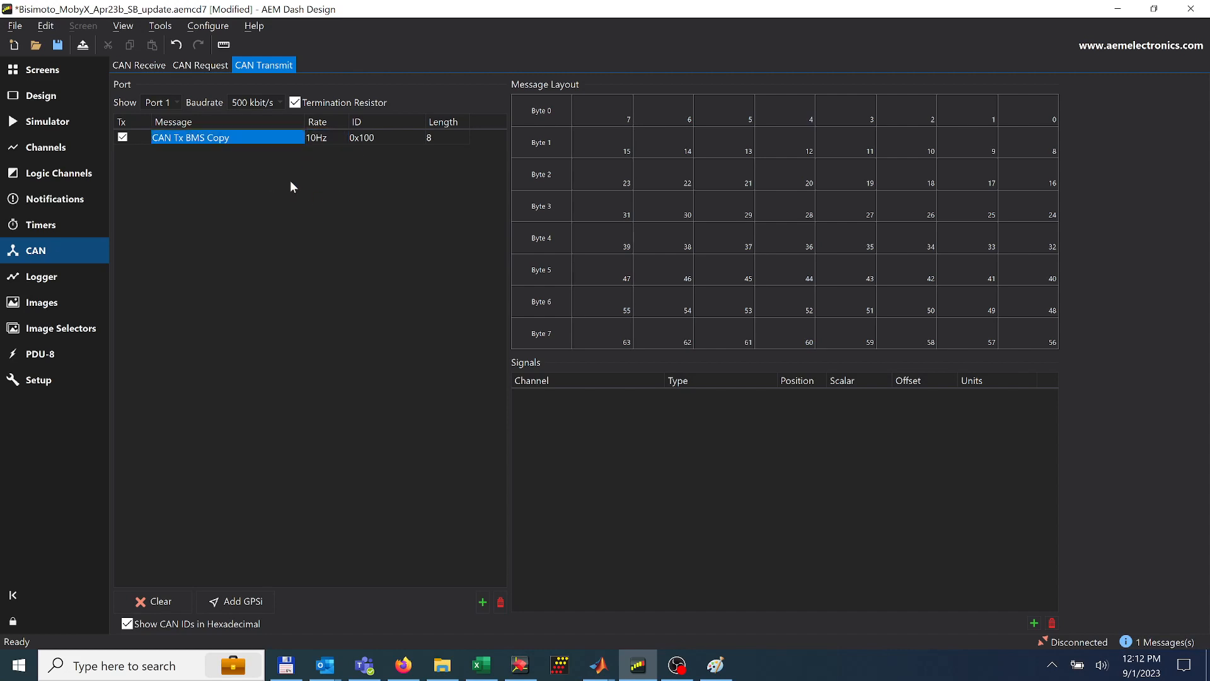
{"action": "left_click", "coordinate": [382, 138]}
{"action": "left_click", "coordinate": [380, 136]}
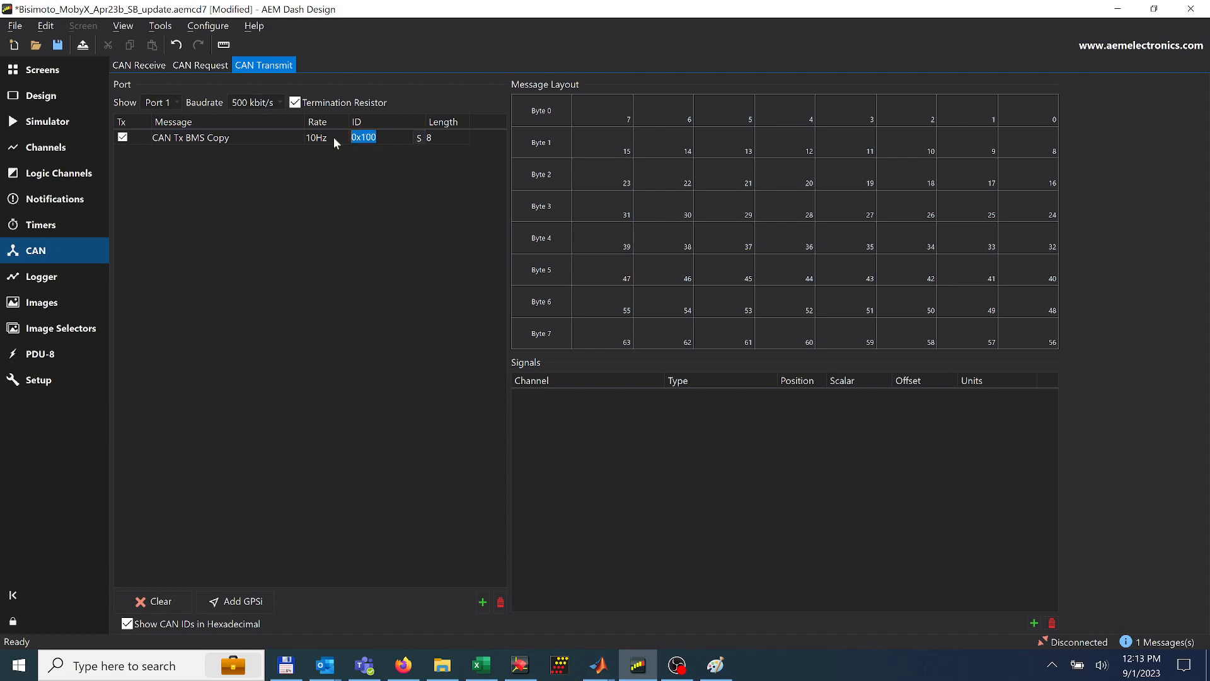
{"action": "type", "text": "0x6B0"}
{"action": "left_click", "coordinate": [449, 137]}
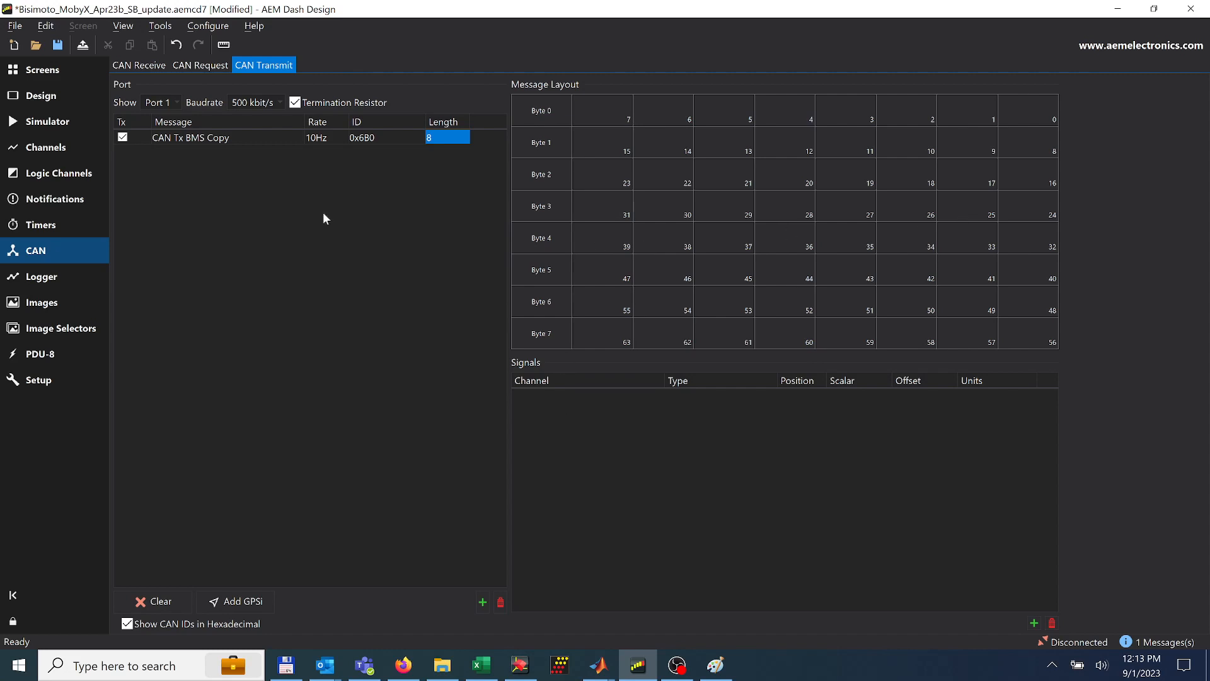
Check the received Pack_SOC layout, then add the Pack_SOC [%] channel as a signal in the CAN Tx BMS Copy transmit message
{"action": "left_click", "coordinate": [139, 66]}
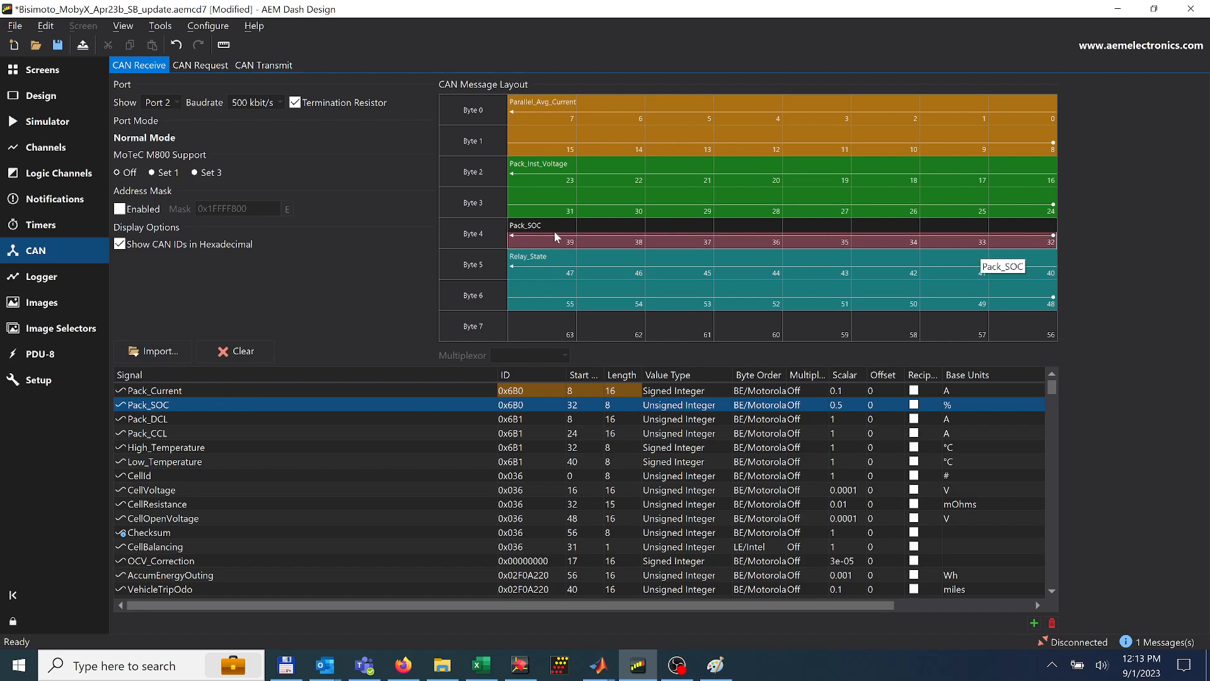
{"action": "left_click", "coordinate": [258, 65]}
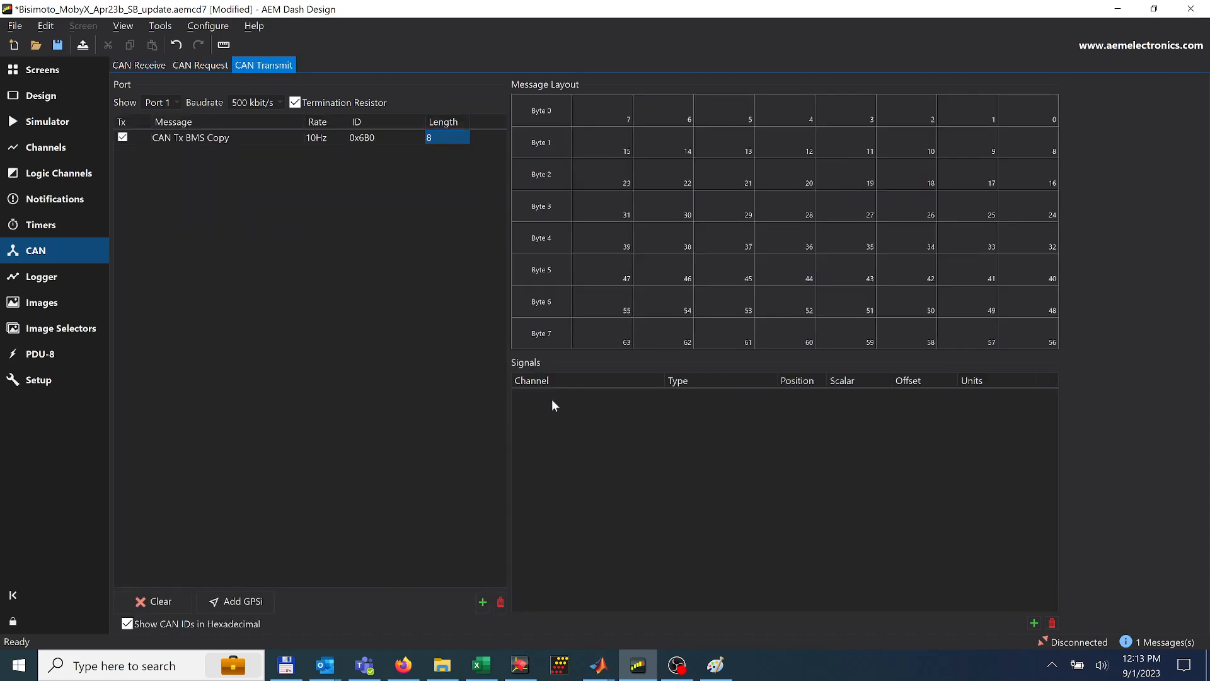
{"action": "left_click", "coordinate": [1033, 623]}
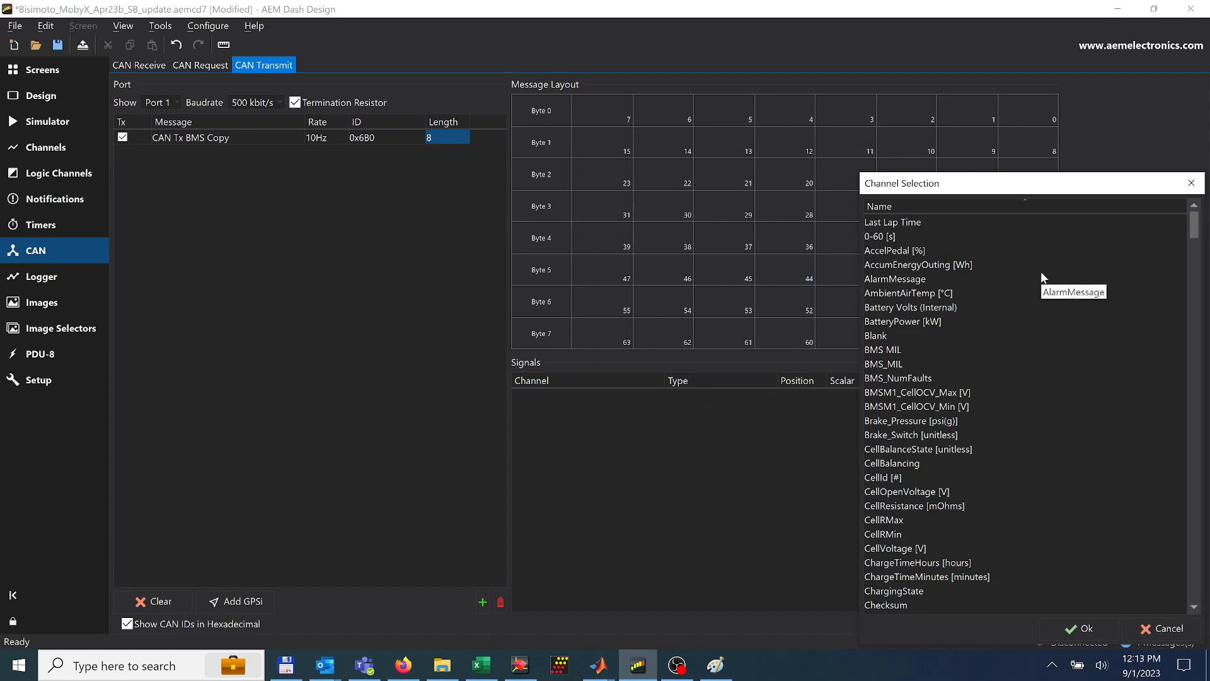
{"action": "key", "text": "p"}
{"action": "key", "text": "Down"}
{"action": "key", "text": "Down"}
{"action": "key", "text": "Down"}
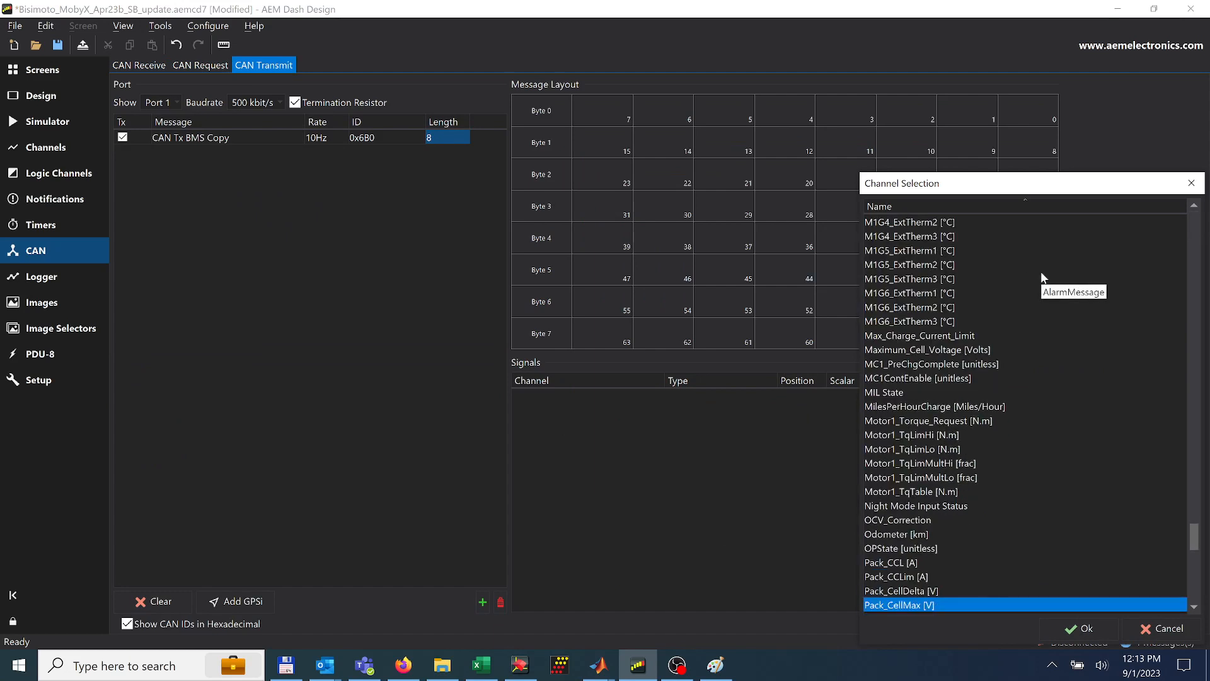
{"action": "scroll", "coordinate": [921, 470], "scroll_direction": "down", "scroll_amount": 7}
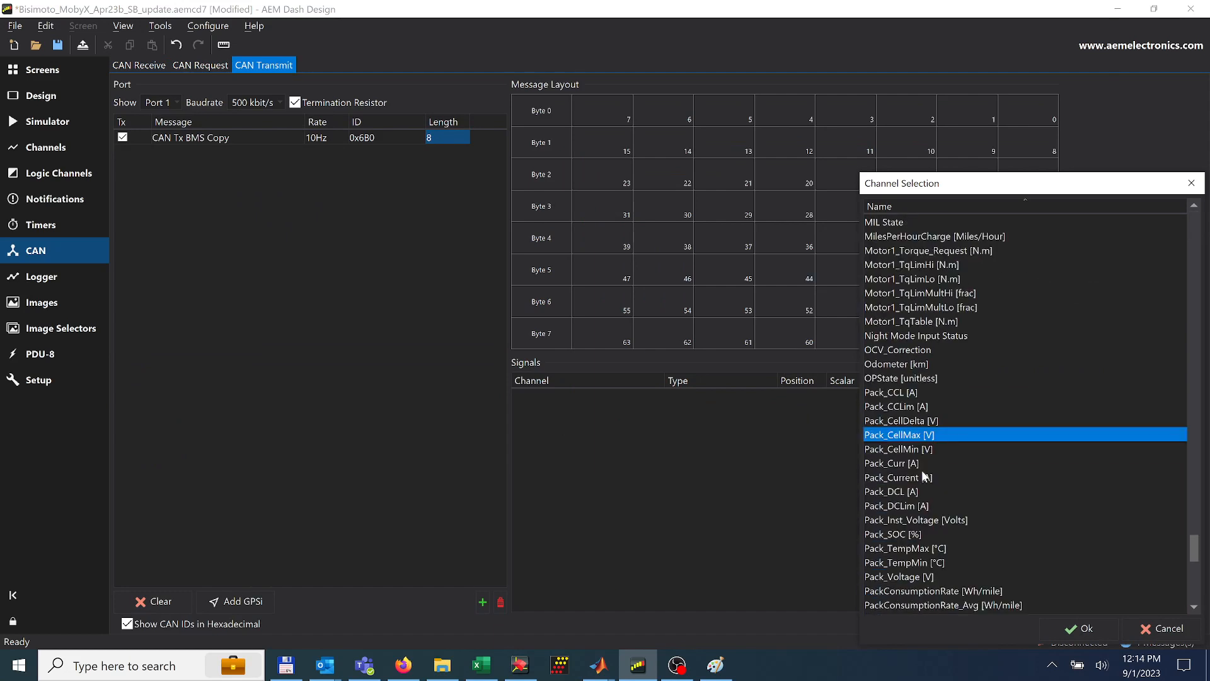
{"action": "left_click", "coordinate": [901, 392]}
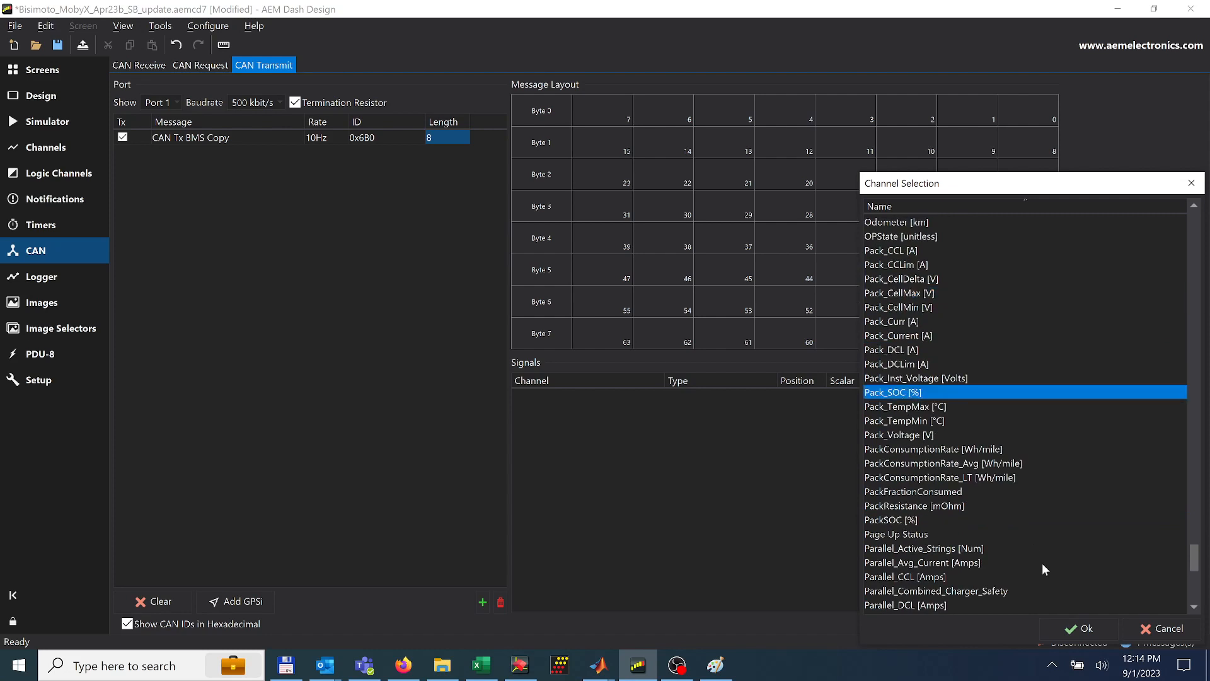
{"action": "left_click", "coordinate": [1084, 629]}
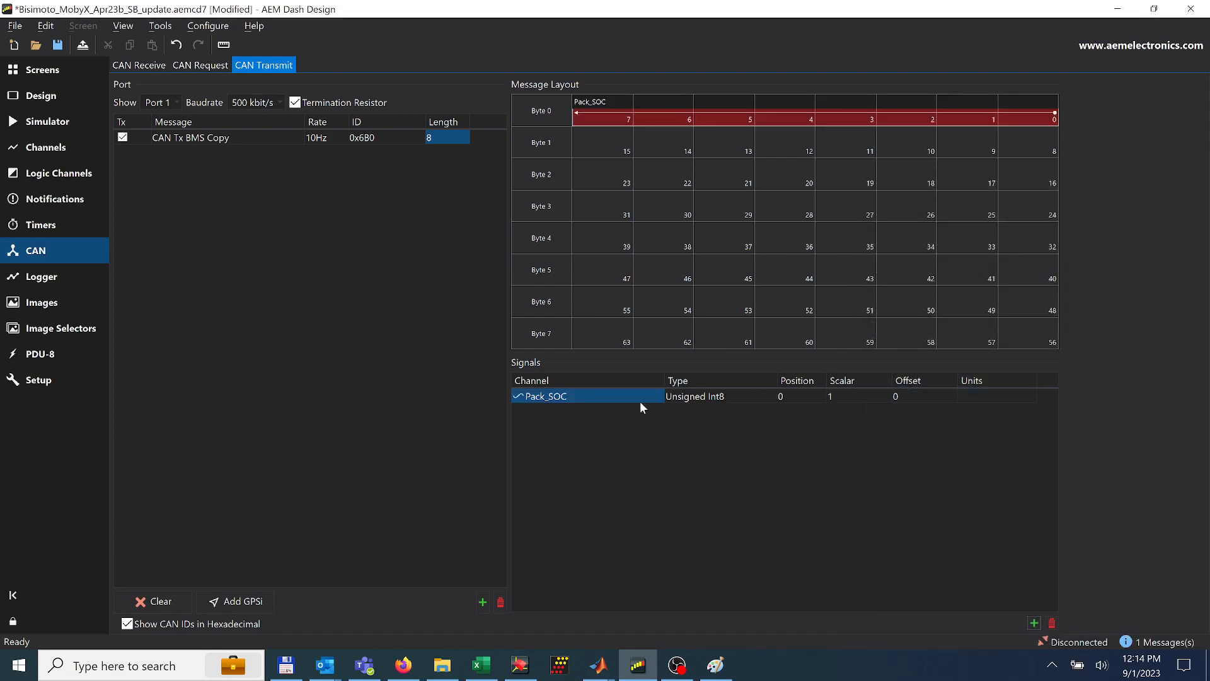
{"action": "left_click", "coordinate": [702, 396]}
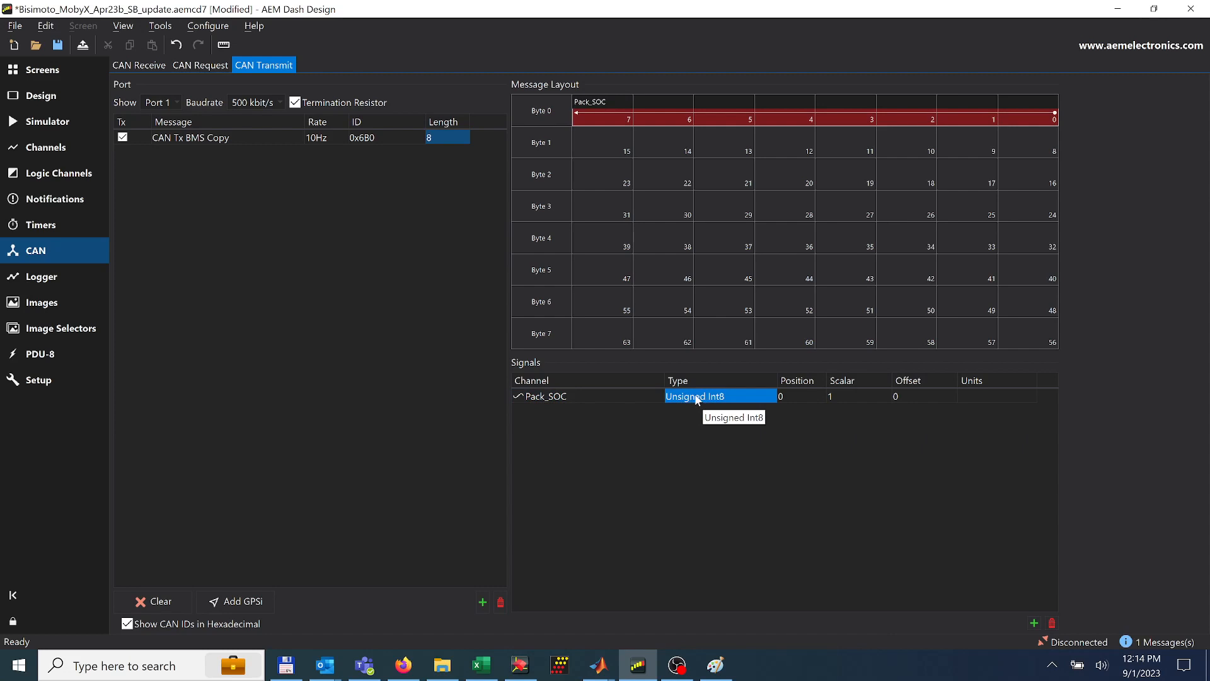
Try the Pack_SOC transmit signal at byte positions 1, 2 and 3 in the message layout
{"action": "left_click", "coordinate": [808, 399]}
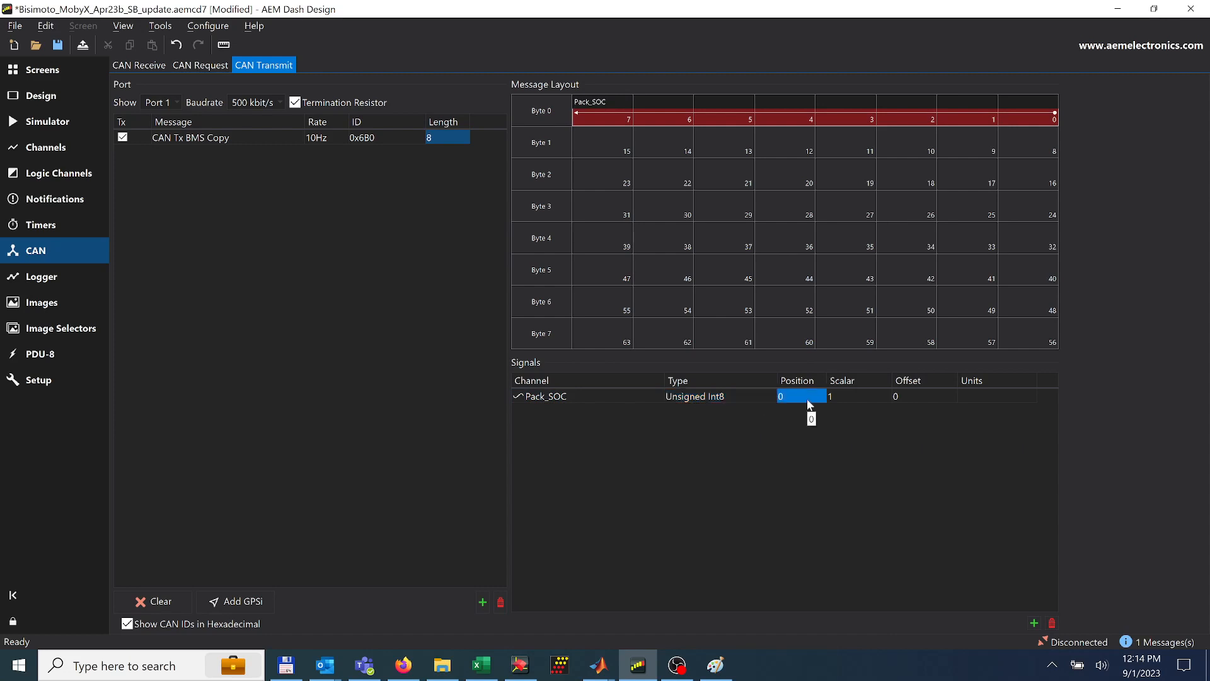
{"action": "left_click", "coordinate": [797, 396]}
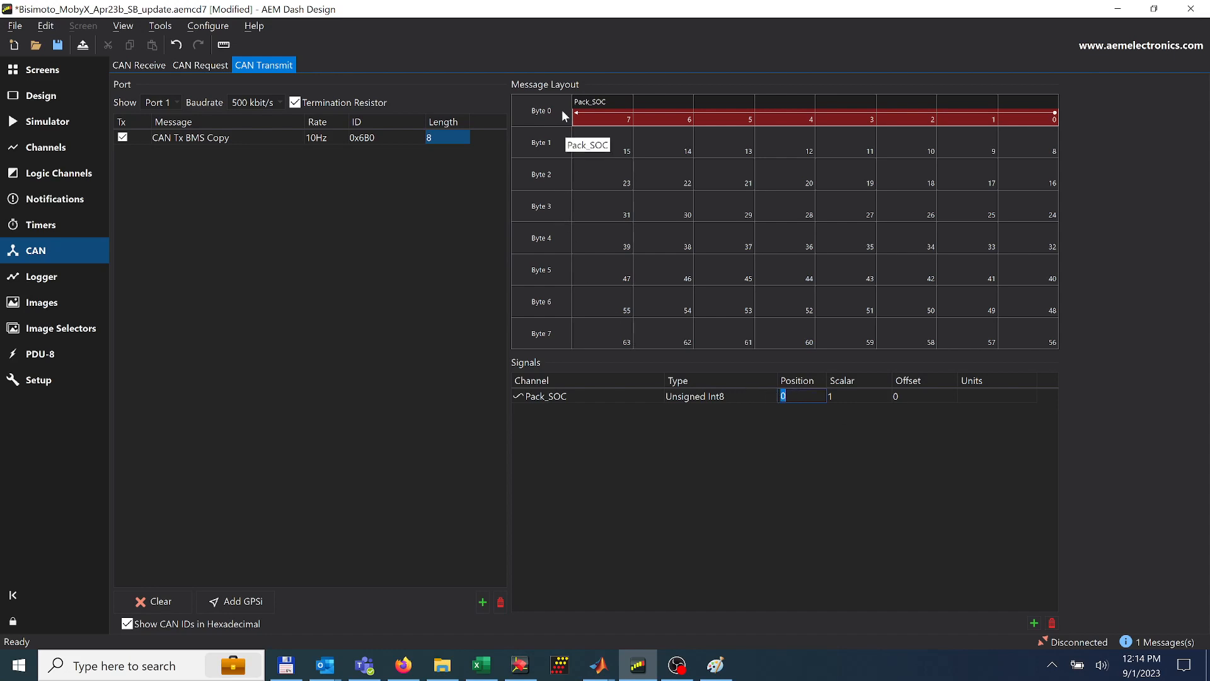
{"action": "type", "text": "1"}
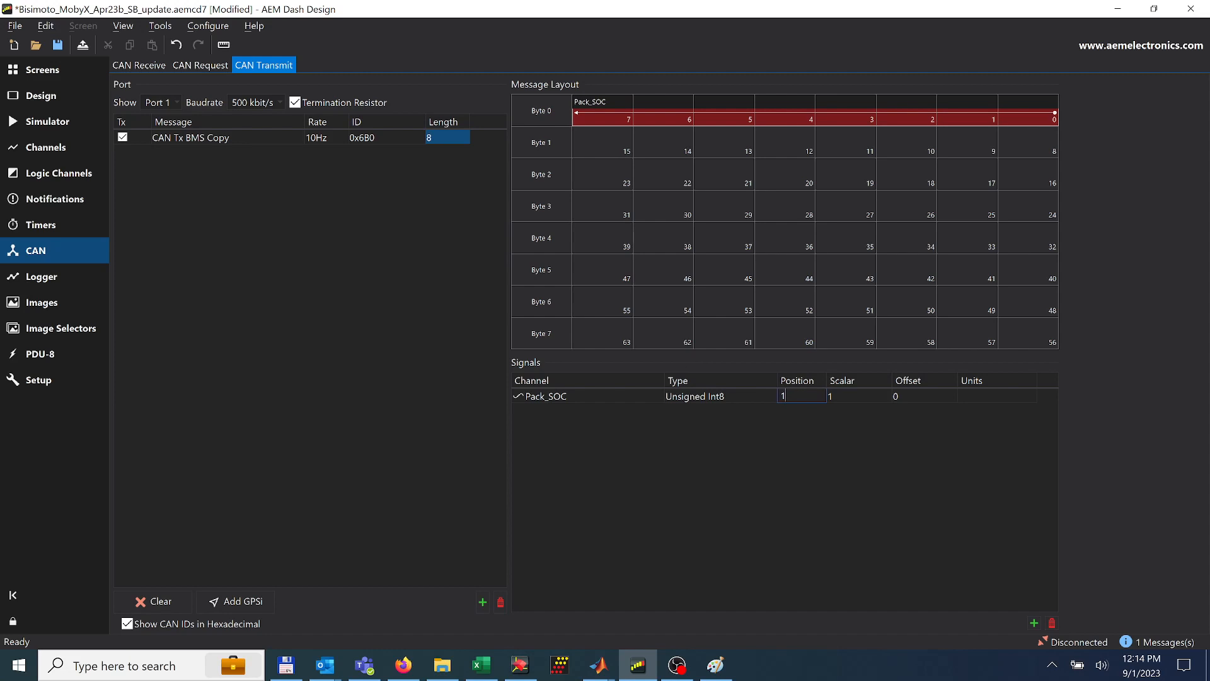
{"action": "key", "text": "Return"}
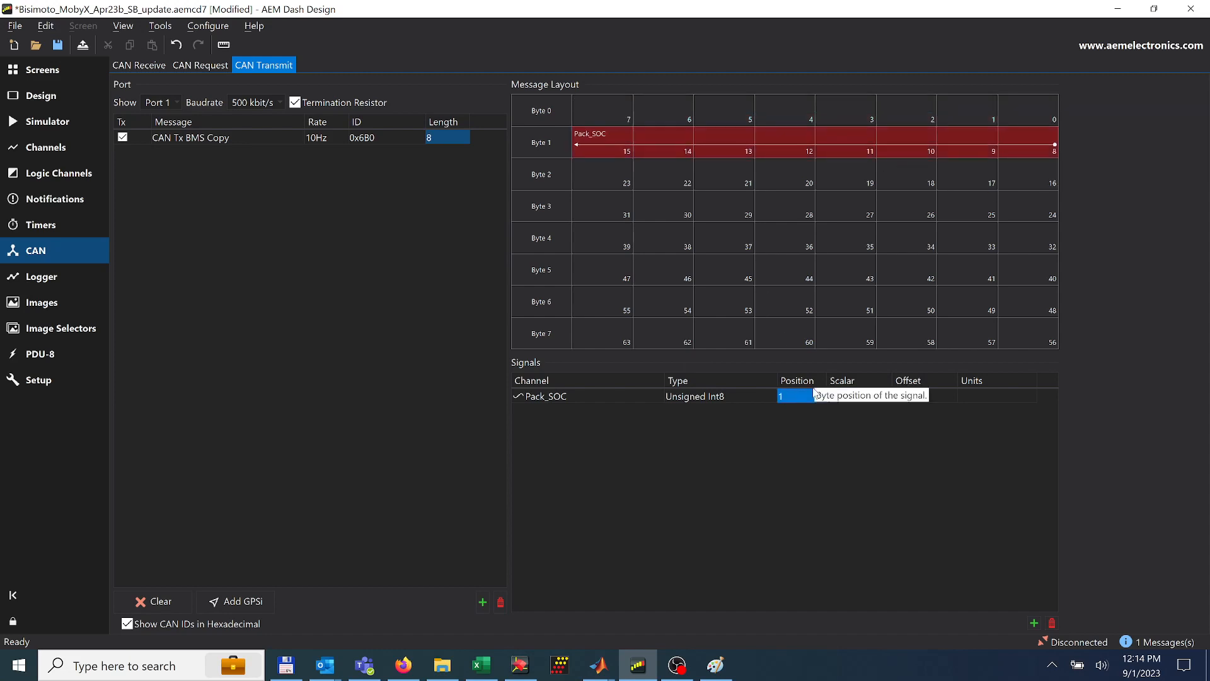
{"action": "key", "text": "BackSpace"}
{"action": "type", "text": "2"}
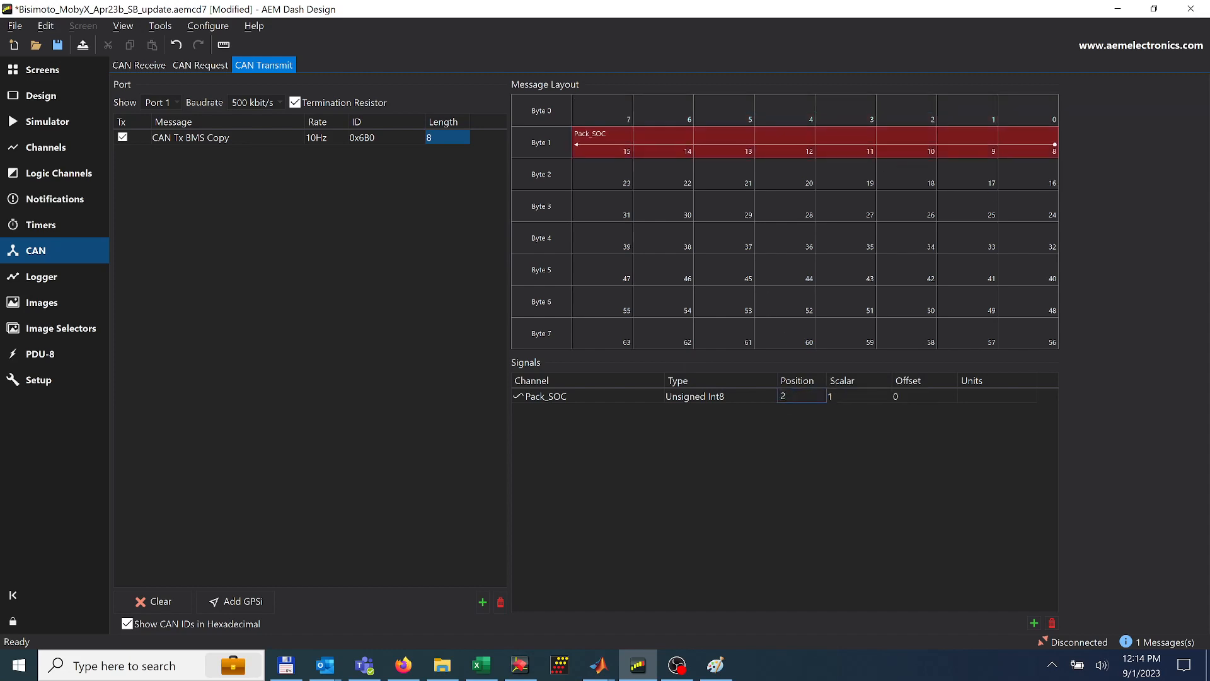
{"action": "key", "text": "Return"}
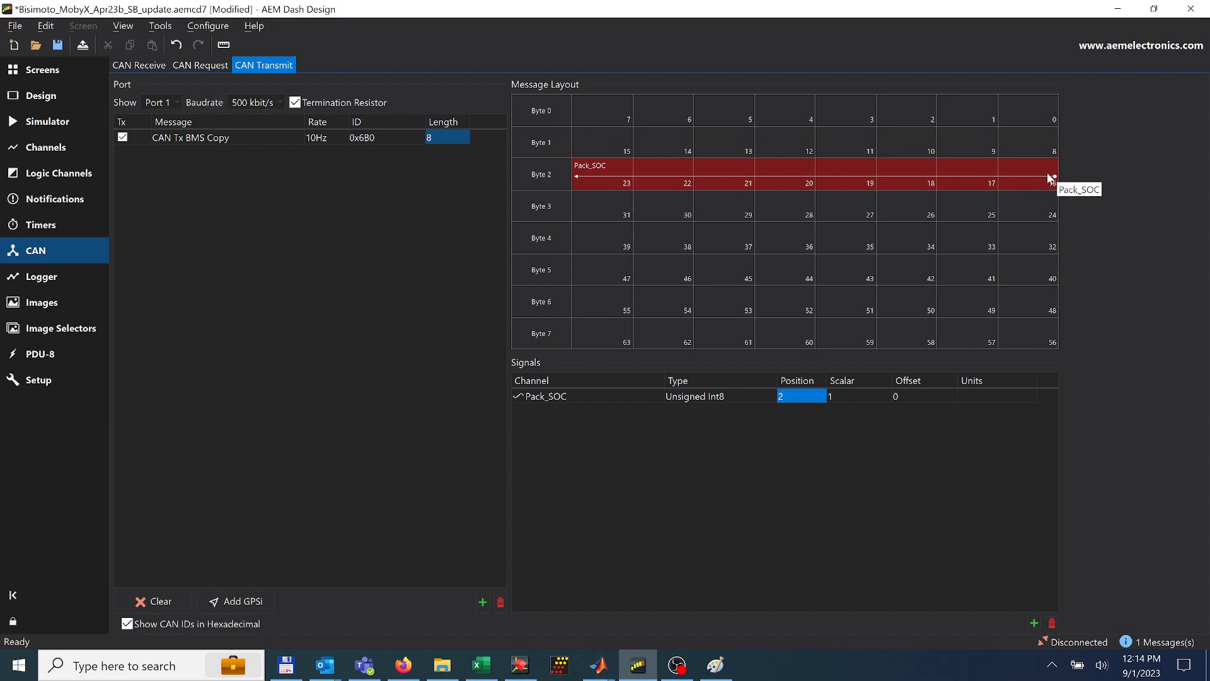
{"action": "left_click", "coordinate": [787, 394]}
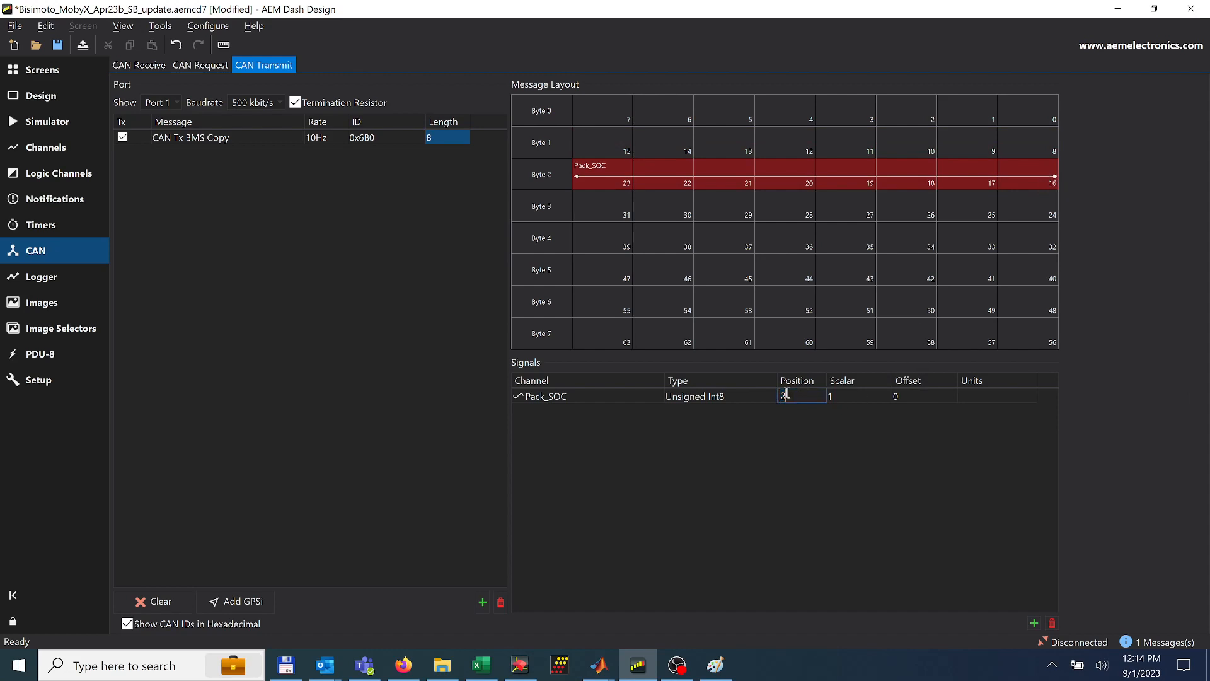
{"action": "key", "text": "BackSpace"}
{"action": "type", "text": "3"}
{"action": "key", "text": "Return"}
Set the Pack_SOC transmit signal's position to 4 and its scalar to 0.5
{"action": "double_click", "coordinate": [791, 396]}
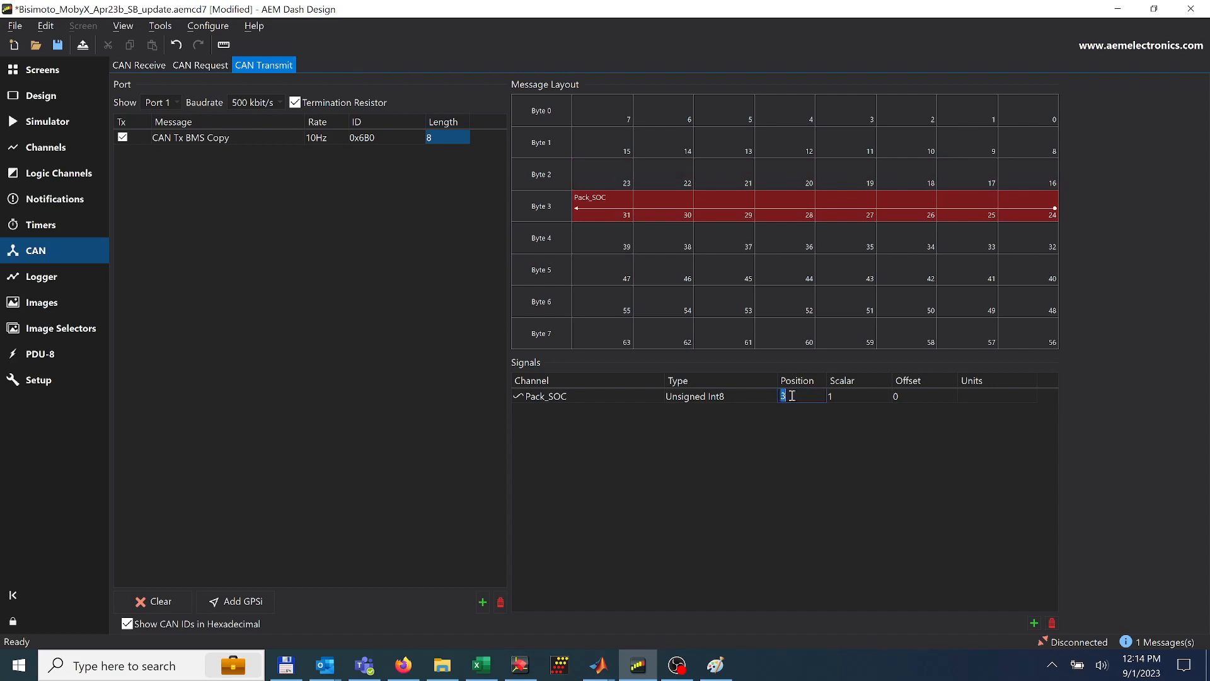
{"action": "type", "text": "4"}
{"action": "key", "text": "Return"}
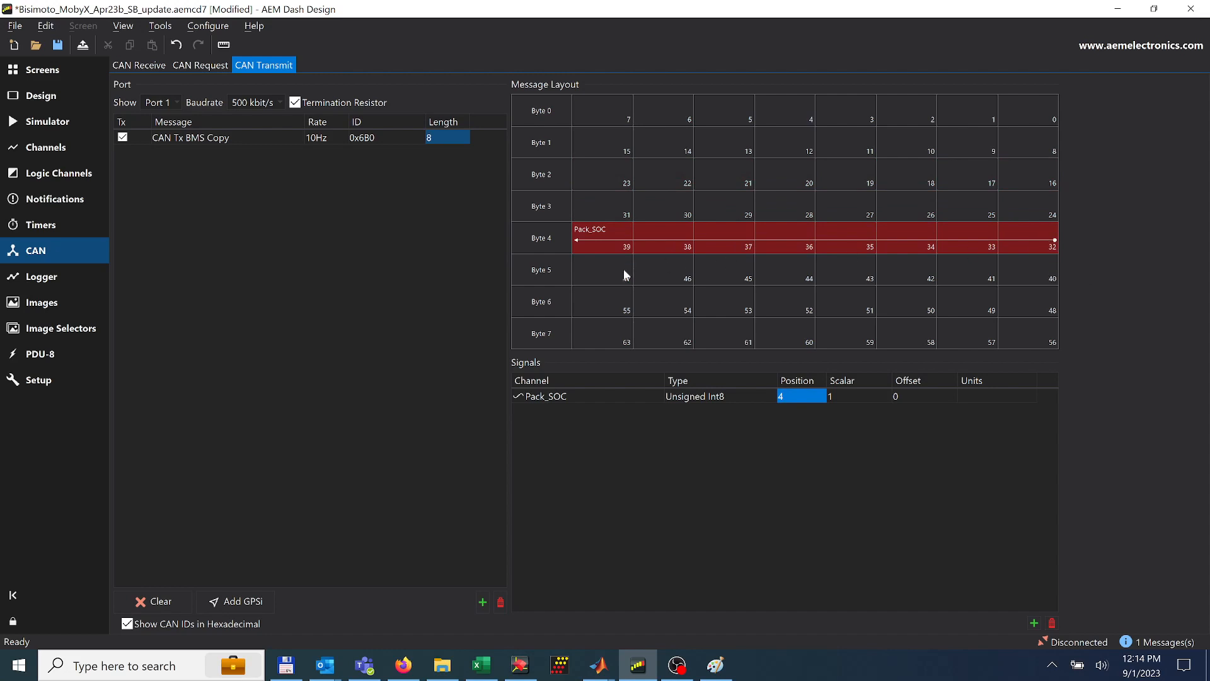
{"action": "left_click", "coordinate": [851, 397]}
{"action": "left_click", "coordinate": [851, 397]}
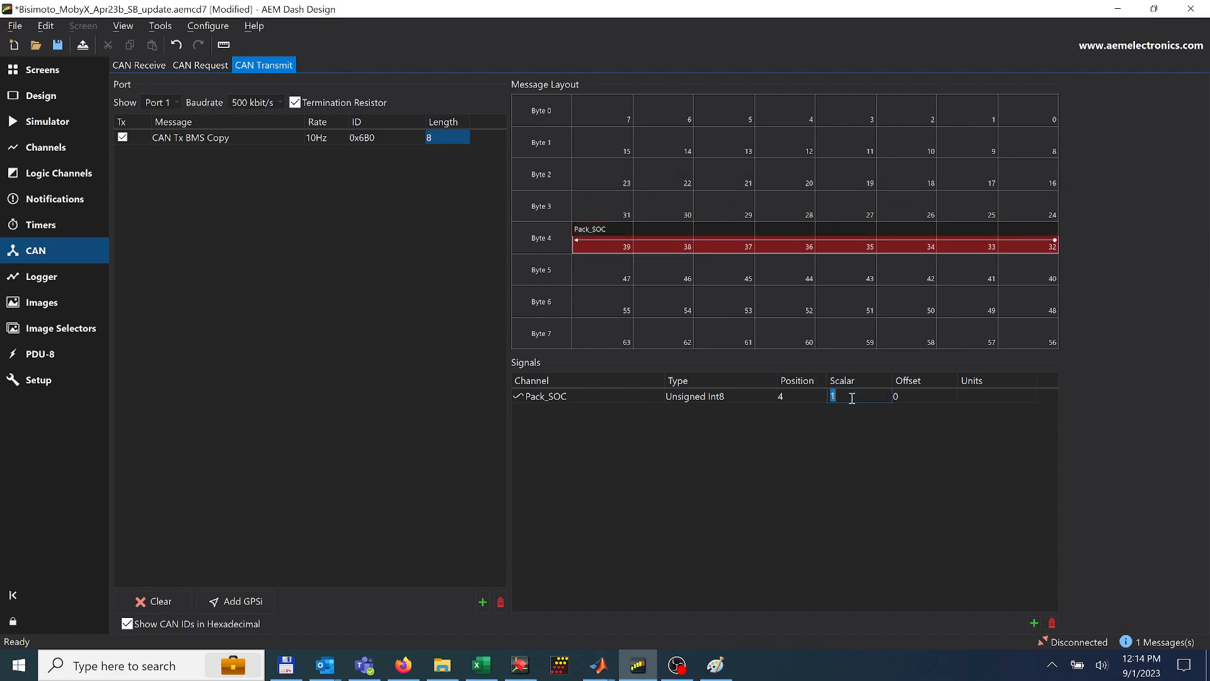
{"action": "type", "text": "0.5"}
{"action": "key", "text": "Return"}
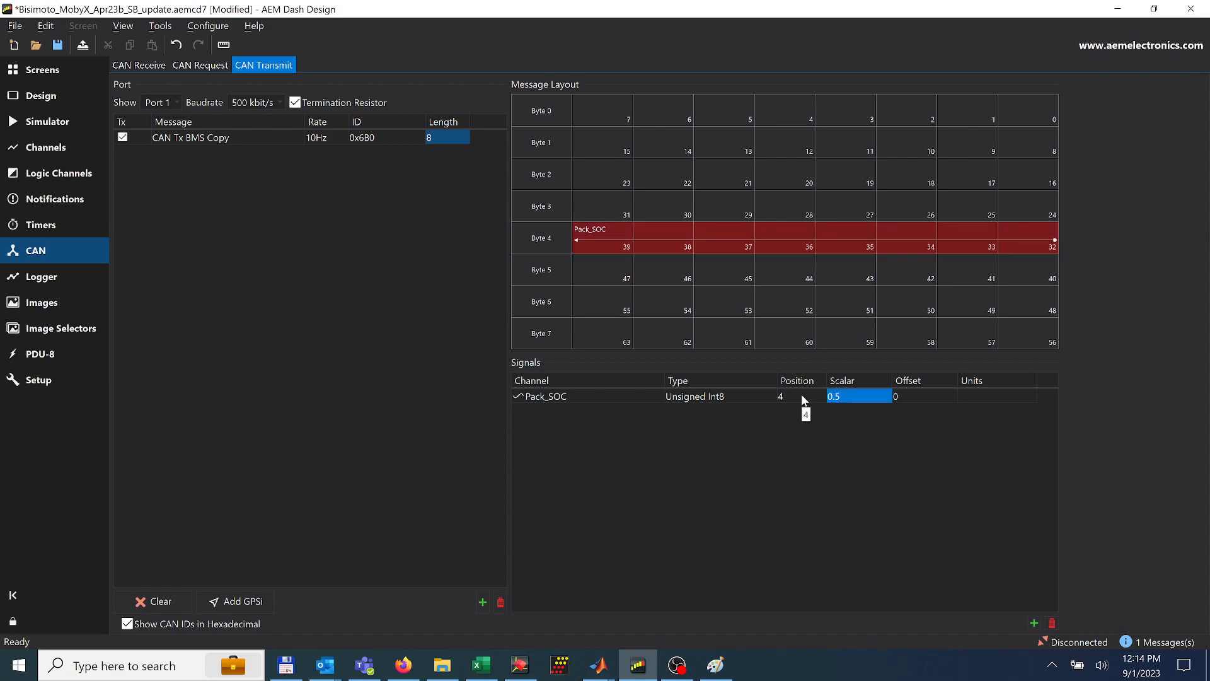
{"action": "left_click", "coordinate": [921, 398]}
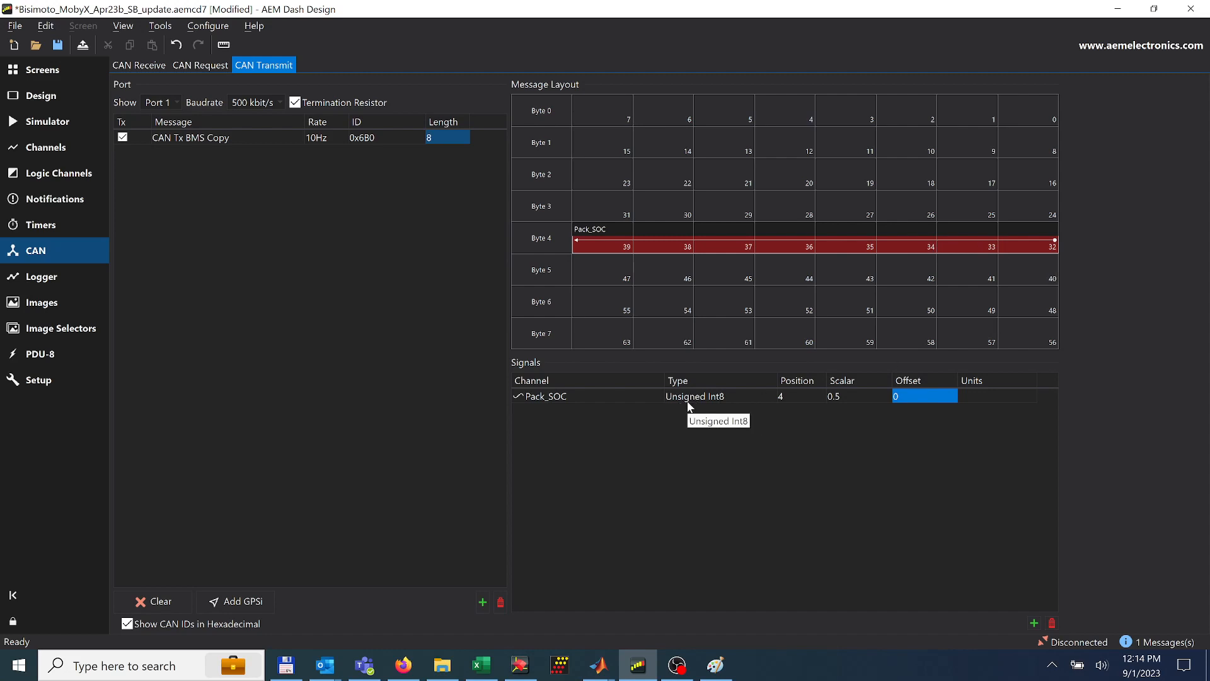
Compare the received and transmitted Pack_SOC layouts, then examine the received Pack_Inst_Voltage signal's ID, start bit, length, value type, byte order and scalar
{"action": "left_click", "coordinate": [149, 66]}
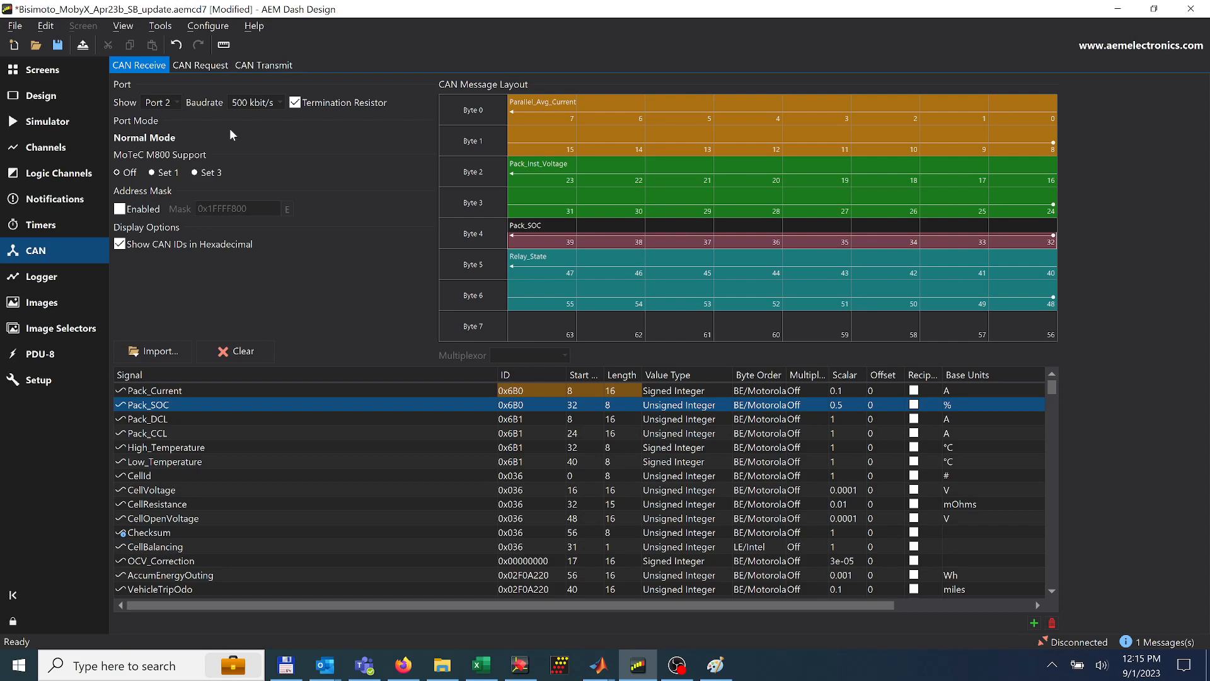
{"action": "left_click", "coordinate": [257, 62]}
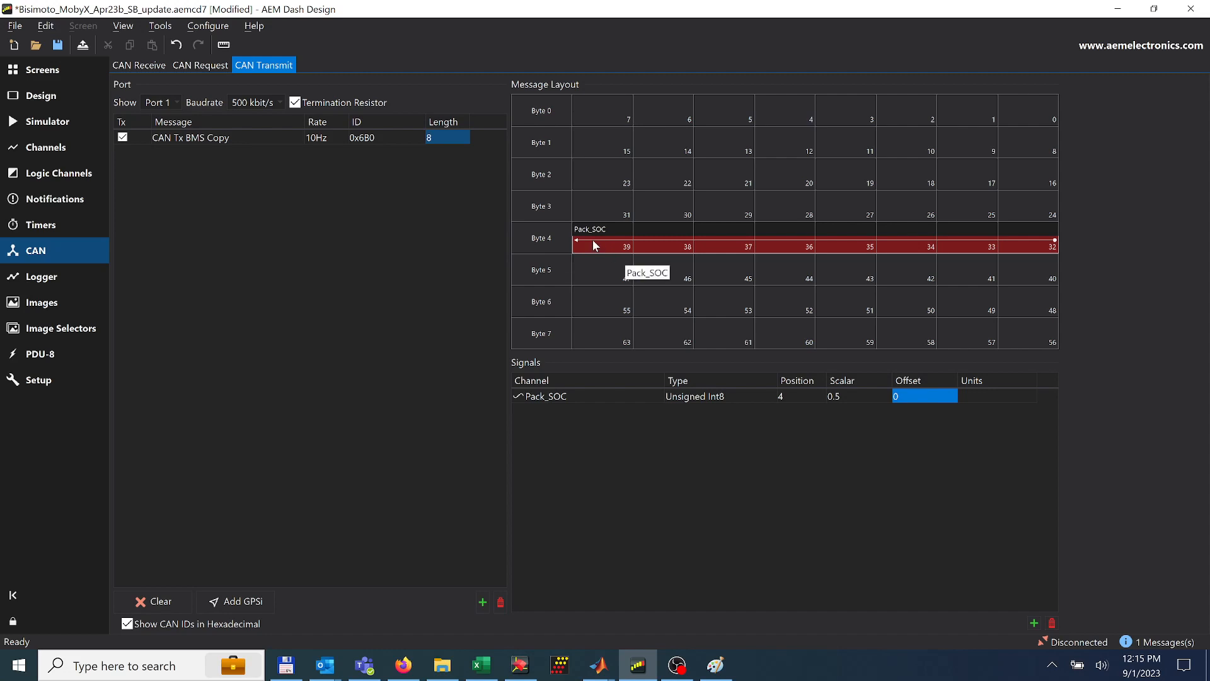
{"action": "left_click", "coordinate": [140, 65]}
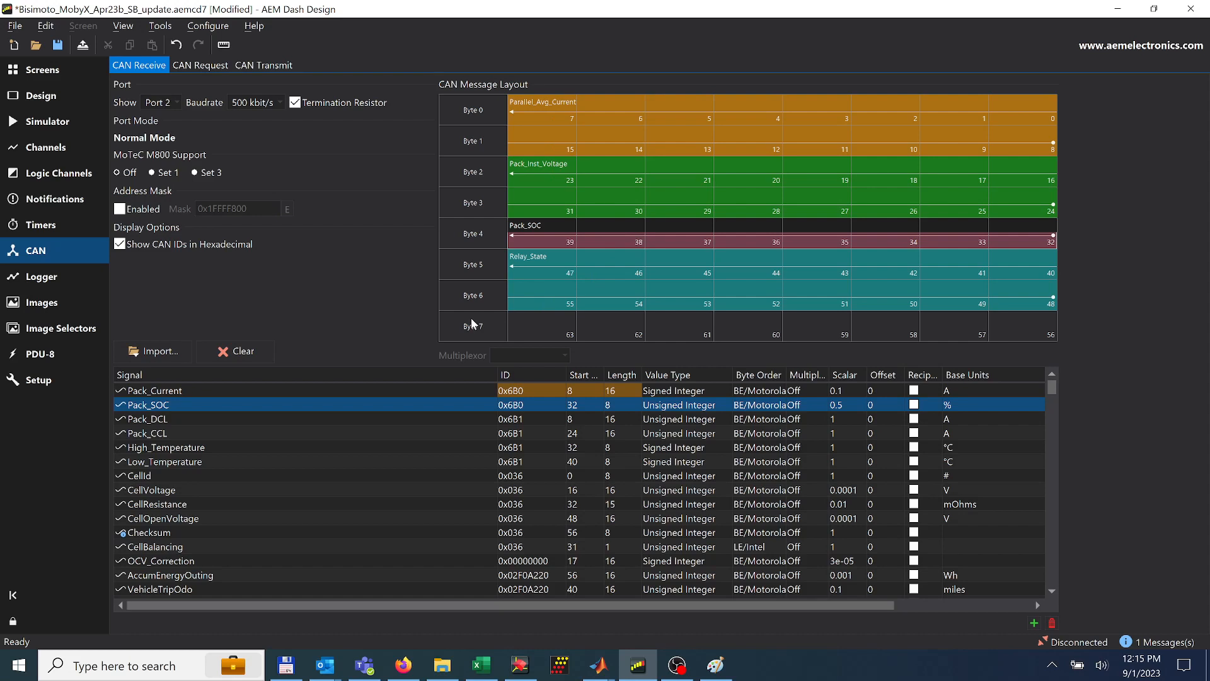
{"action": "left_click", "coordinate": [537, 172]}
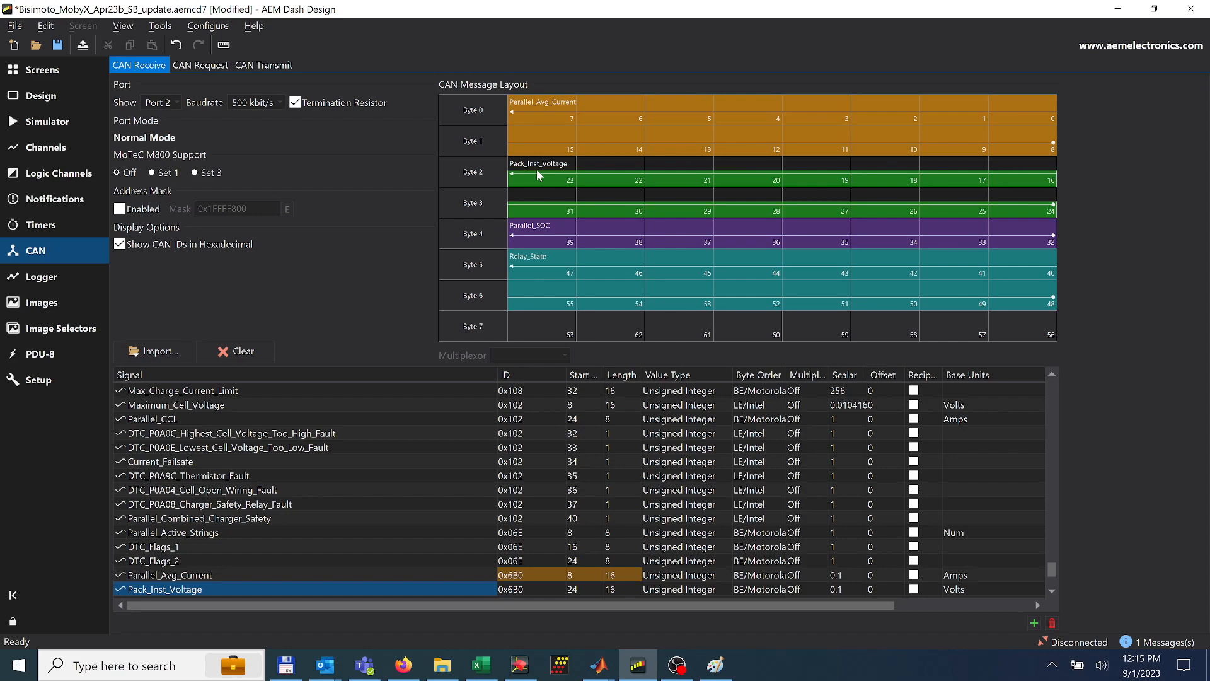
{"action": "scroll", "coordinate": [468, 575], "scroll_direction": "down", "scroll_amount": 2}
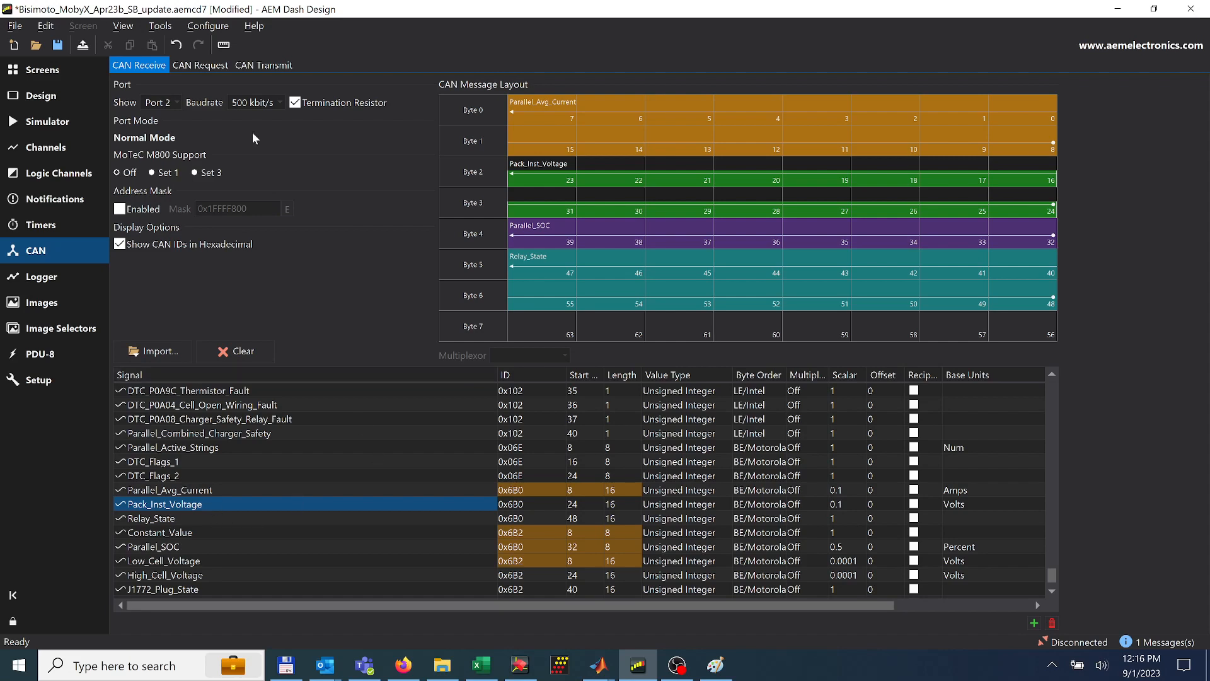
Add the Pack_Inst_Voltage [Volts] channel as a second signal in the CAN Tx BMS Copy transmit message
{"action": "left_click", "coordinate": [261, 67]}
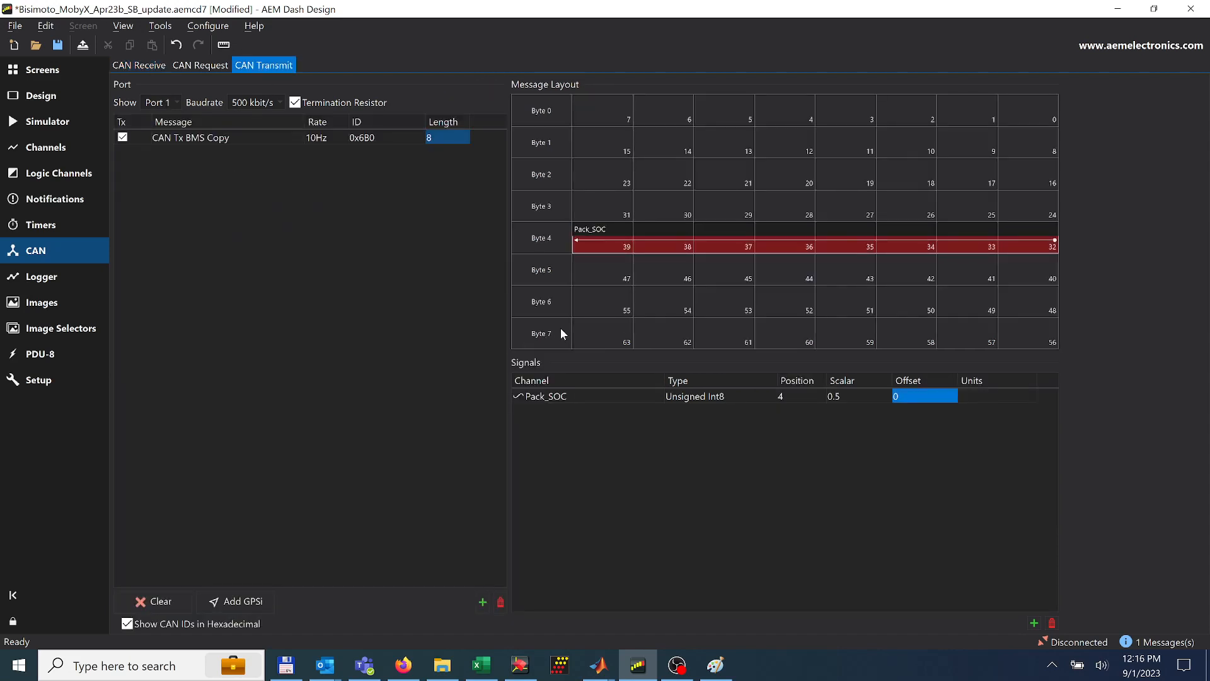
{"action": "left_click", "coordinate": [610, 397]}
{"action": "left_click", "coordinate": [1033, 622]}
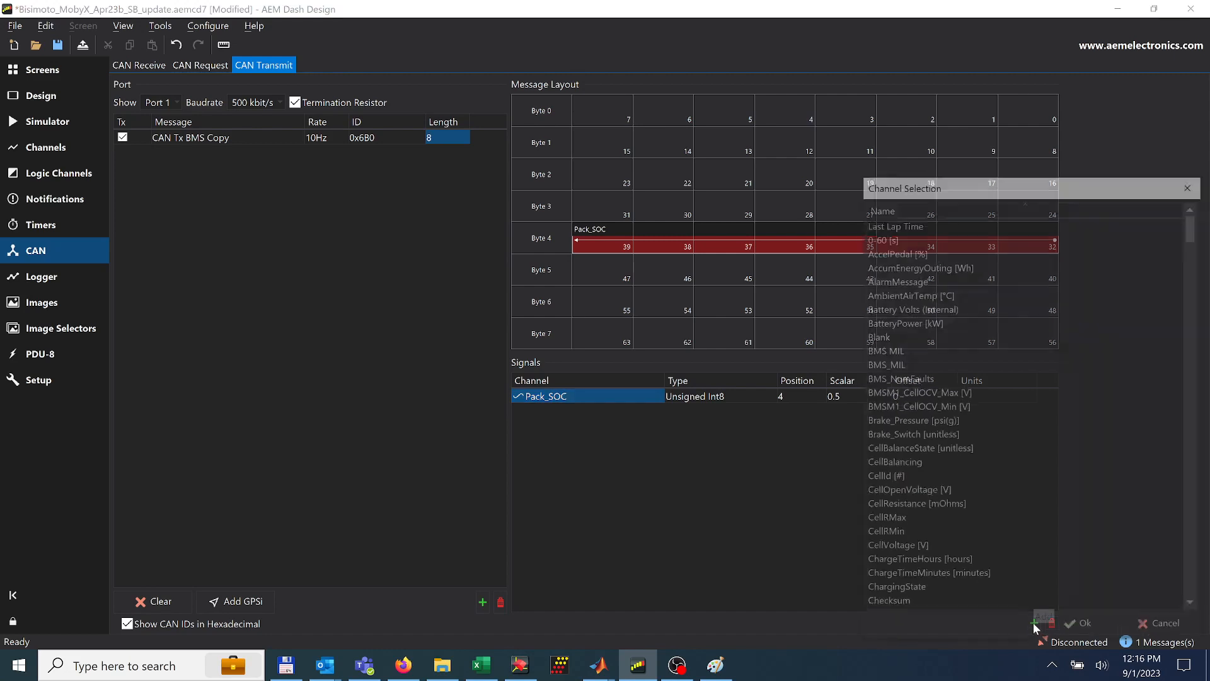
{"action": "left_click", "coordinate": [965, 321]}
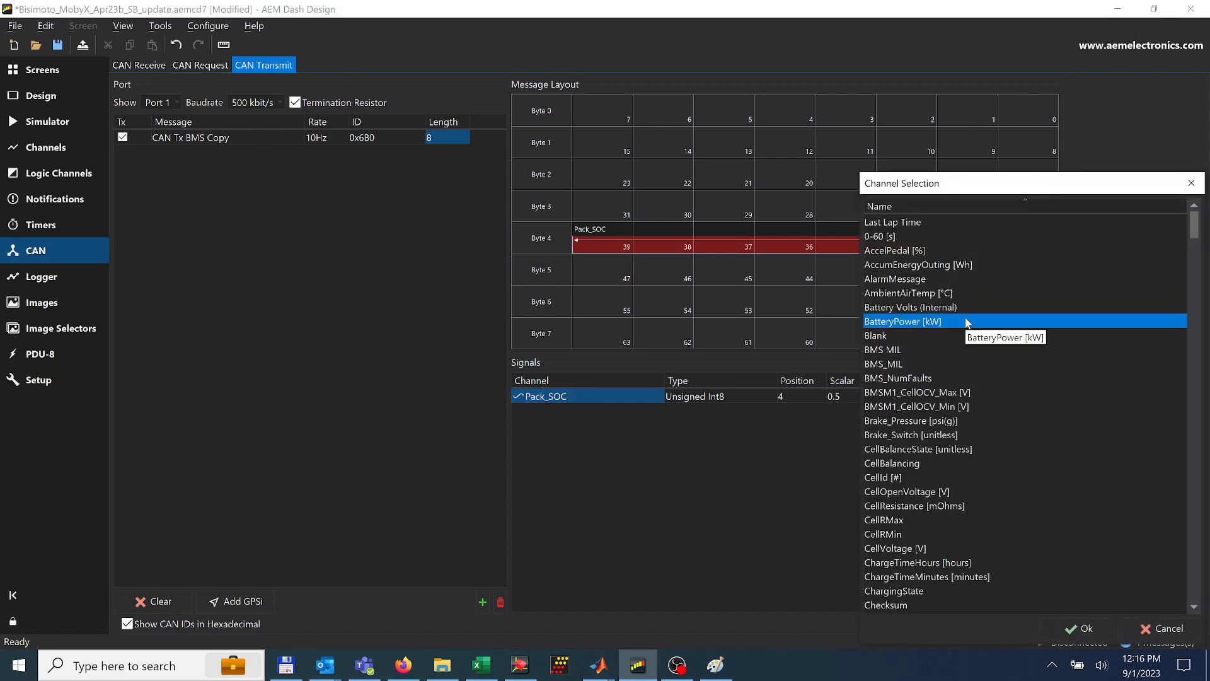
{"action": "key", "text": "p"}
{"action": "key", "text": "p"}
{"action": "key", "text": "p"}
{"action": "key", "text": "p"}
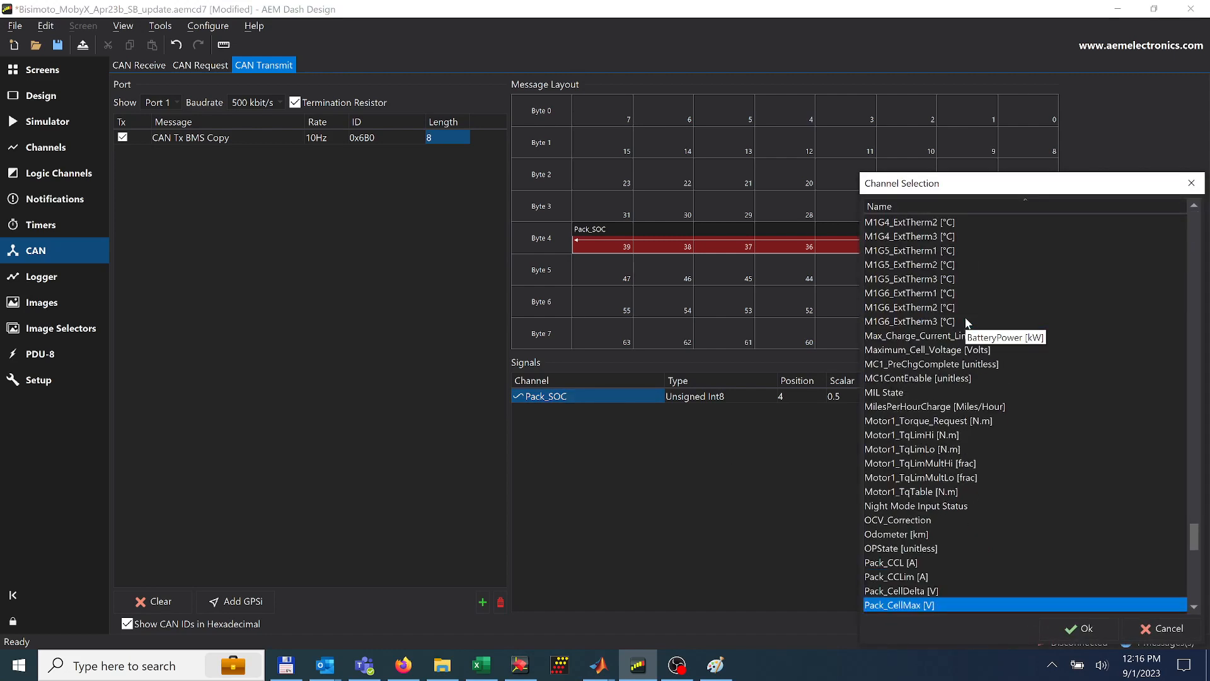
{"action": "scroll", "coordinate": [932, 485], "scroll_direction": "down", "scroll_amount": 5}
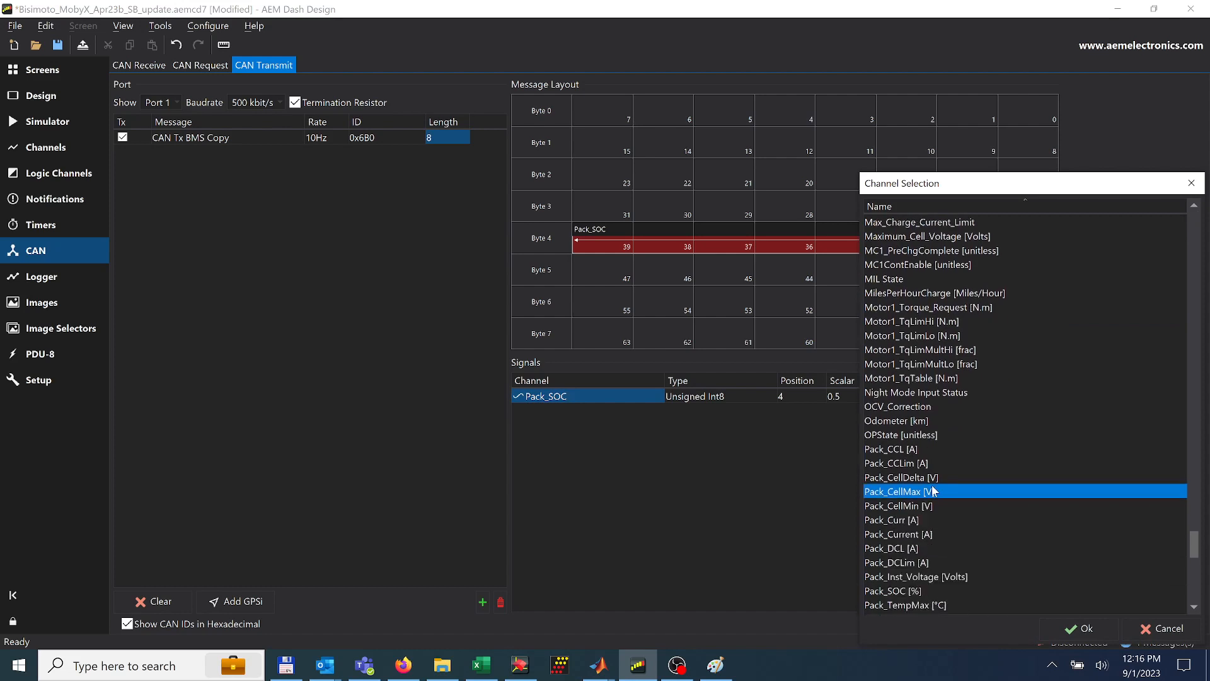
{"action": "left_click", "coordinate": [931, 492]}
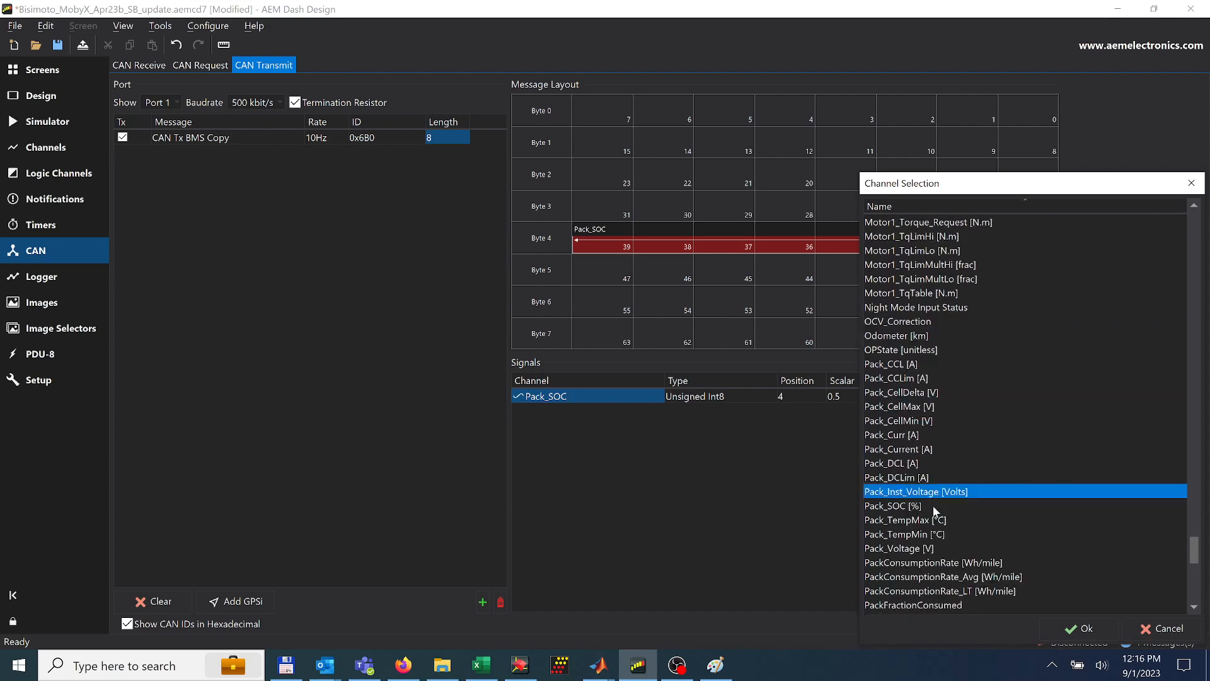
{"action": "left_click", "coordinate": [1085, 628]}
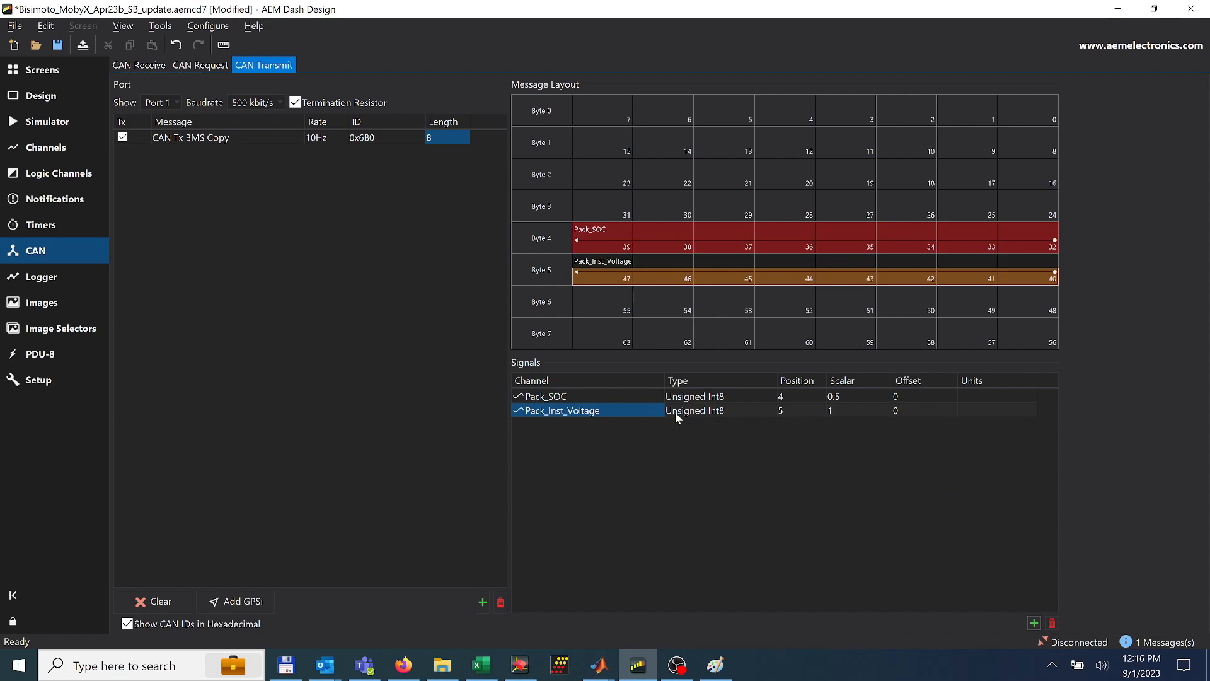
Set the Pack_Inst_Voltage transmit signal's type to Unsigned Int16 BE and its position to 2
{"action": "double_click", "coordinate": [719, 411]}
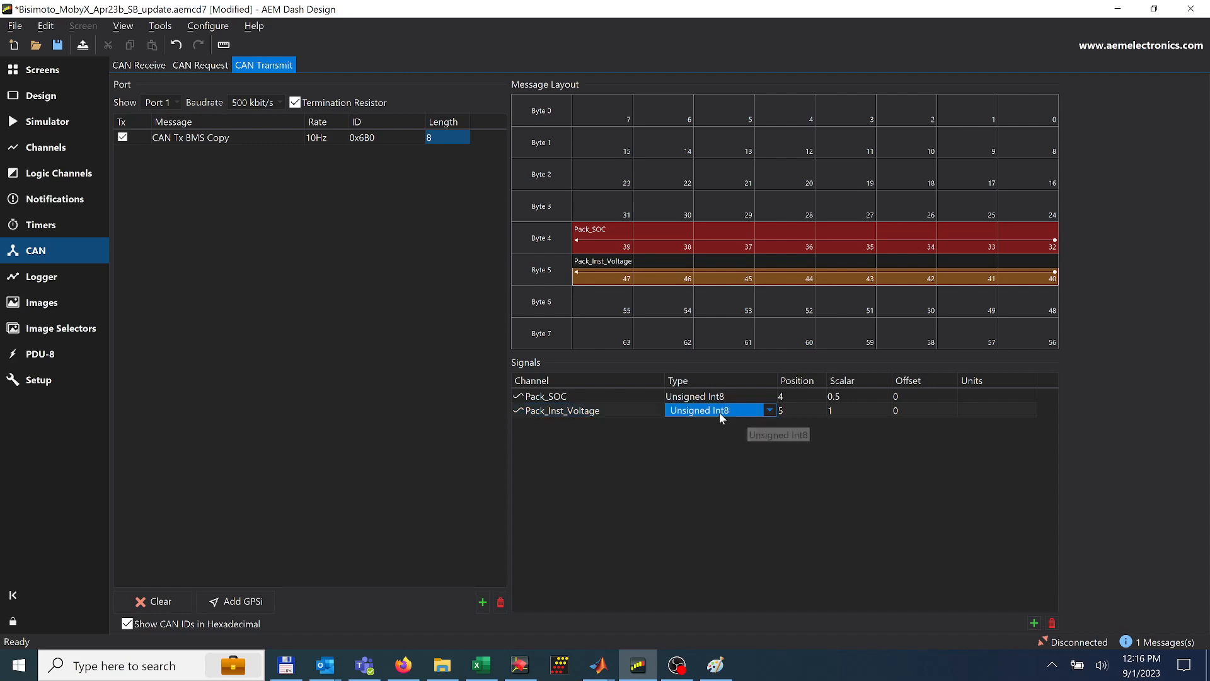
{"action": "left_click", "coordinate": [769, 410]}
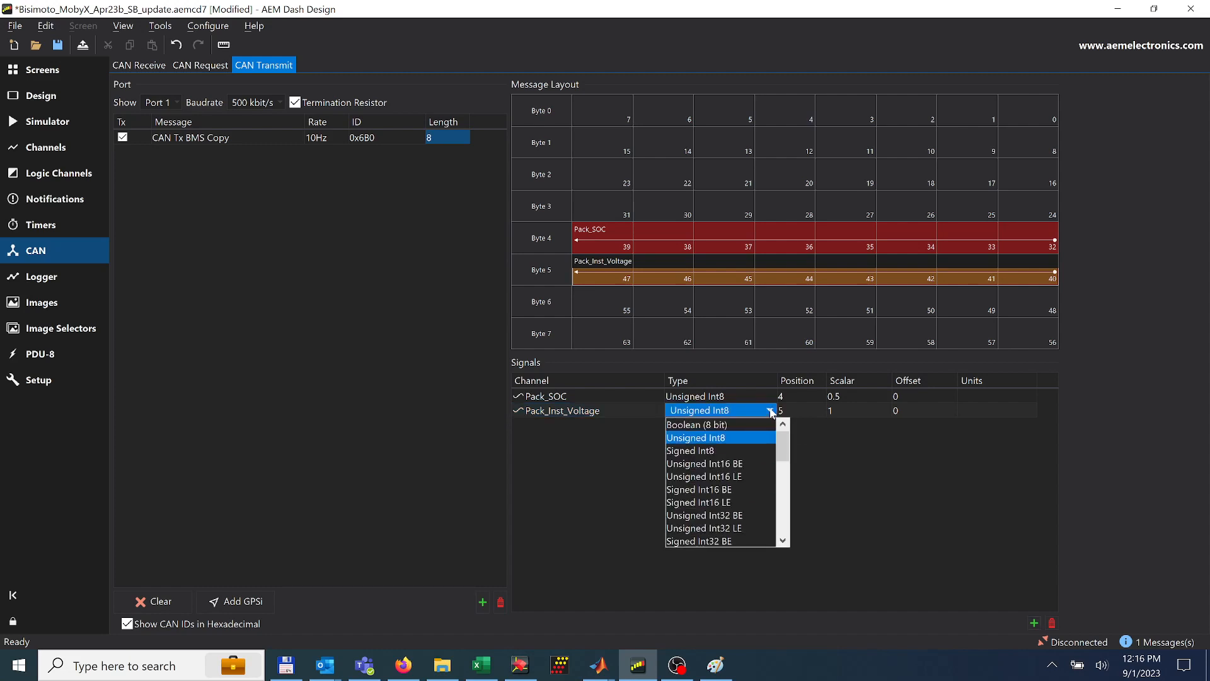
{"action": "left_click", "coordinate": [739, 465]}
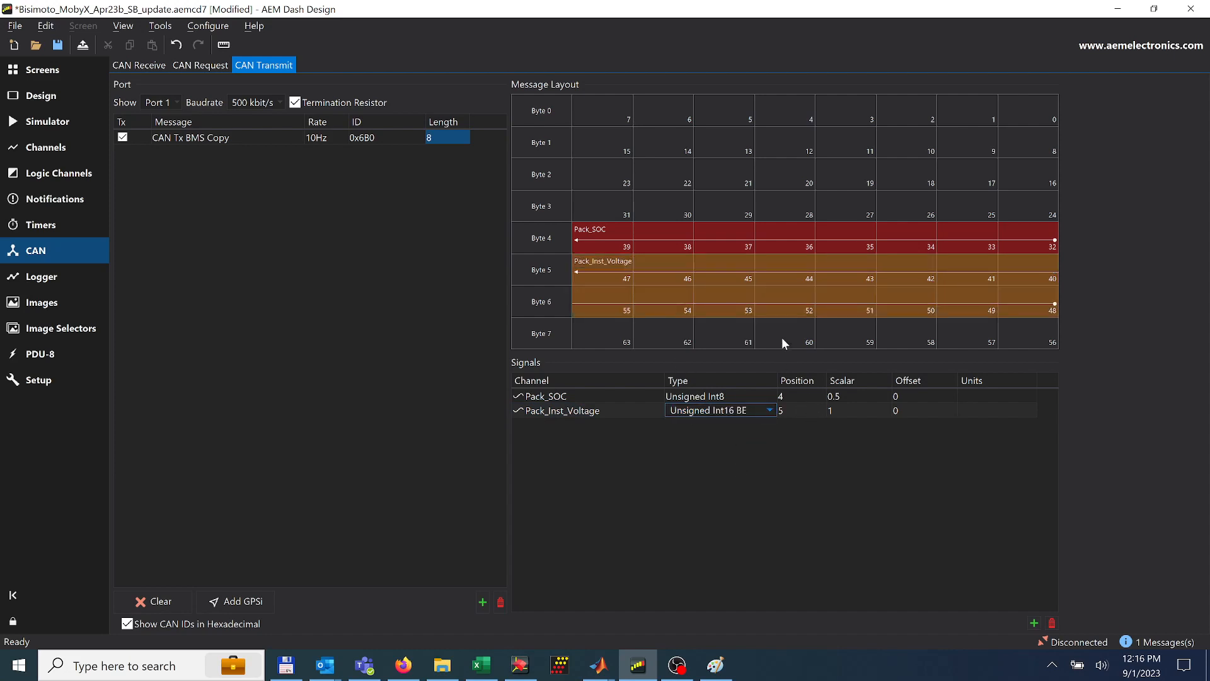
{"action": "left_click", "coordinate": [791, 410]}
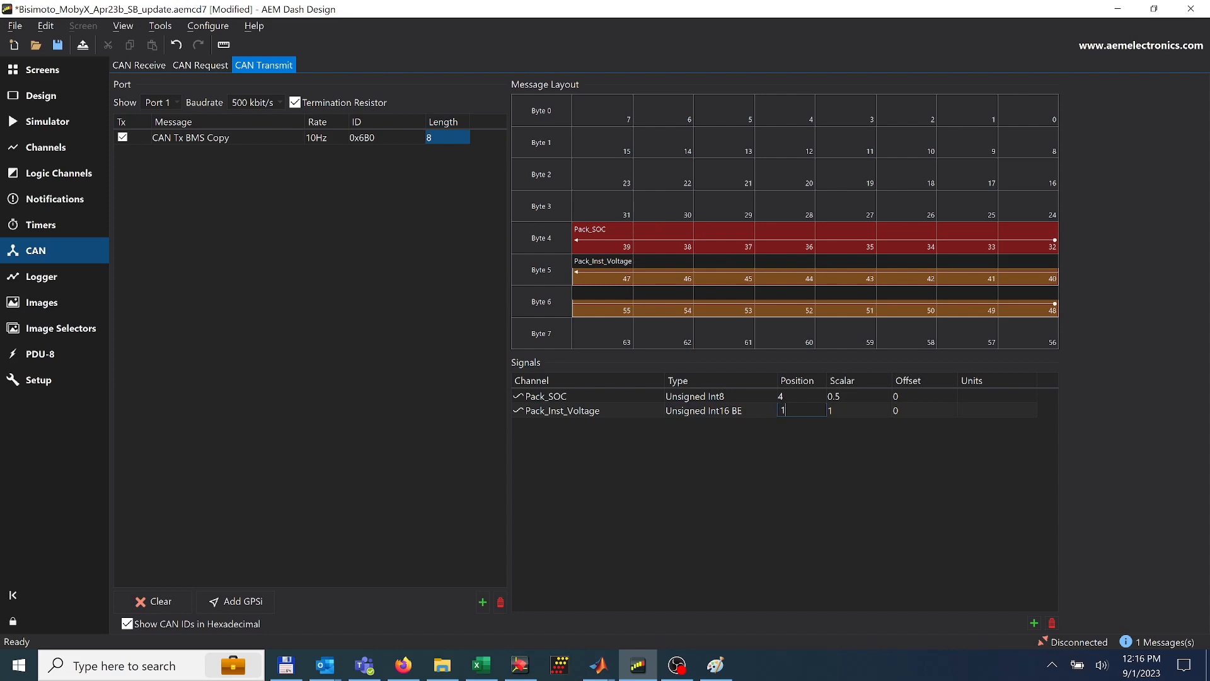
{"action": "key", "text": "Return"}
{"action": "left_click", "coordinate": [788, 408]}
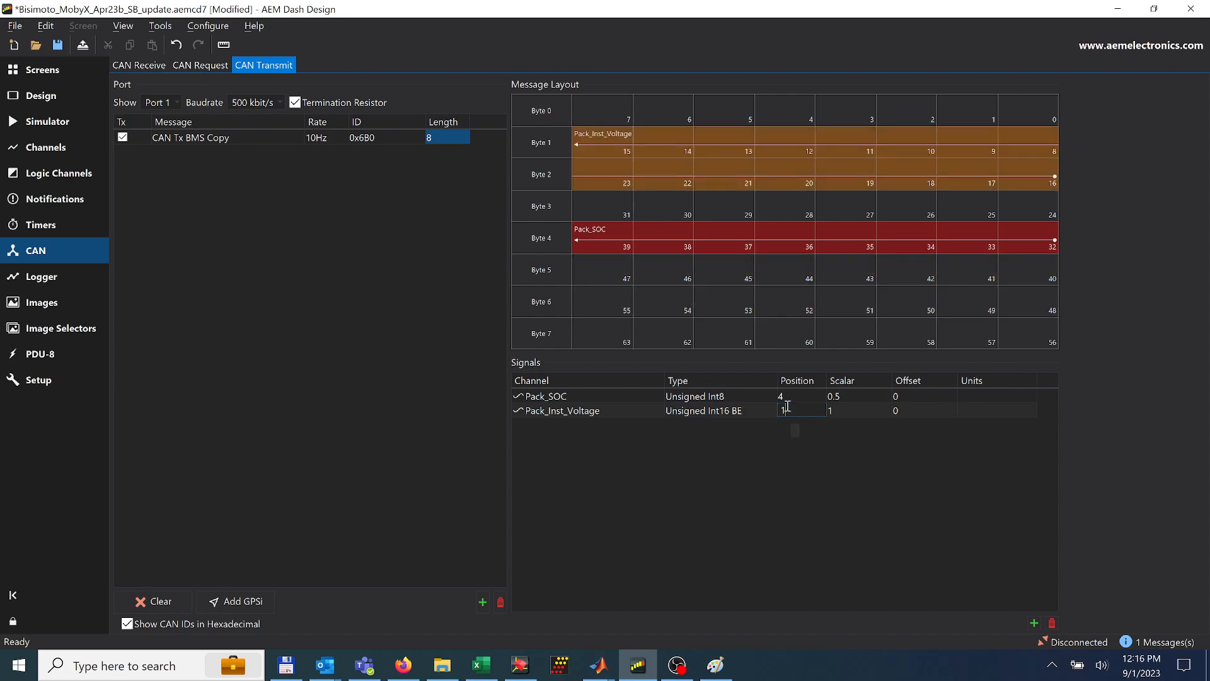
{"action": "type", "text": "2"}
{"action": "key", "text": "Return"}
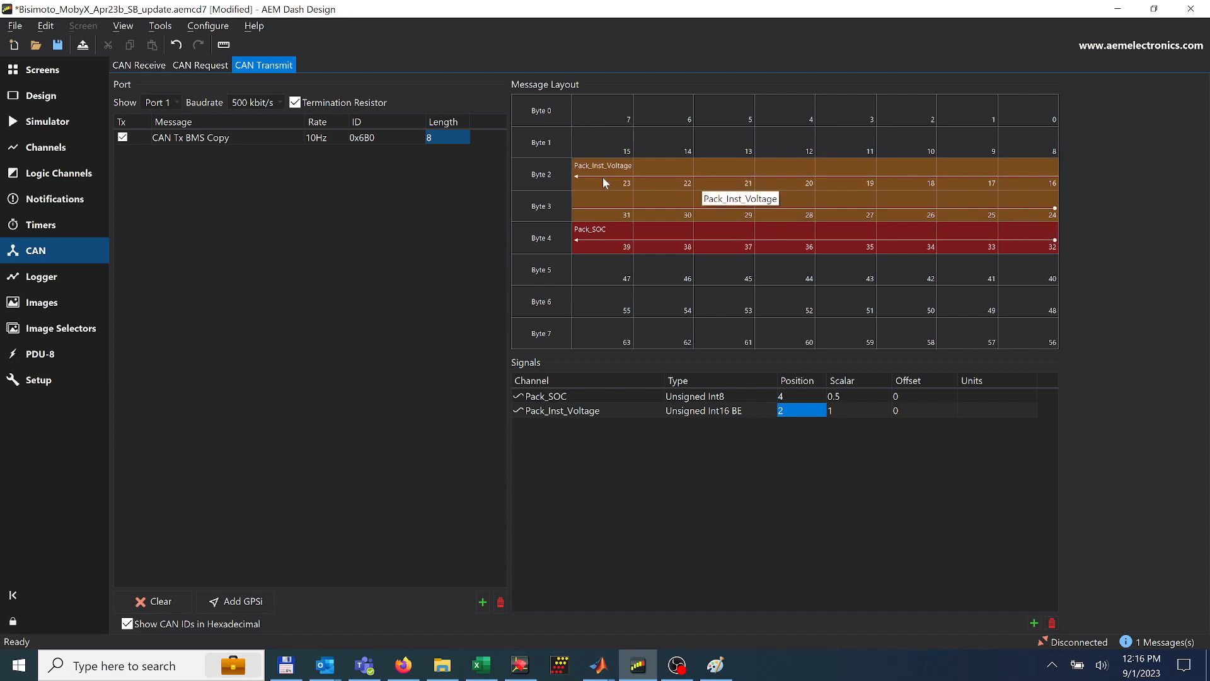
Check the received Pack_Inst_Voltage scalar, then set the transmit signal's scalar to 0.1
{"action": "left_click", "coordinate": [135, 67]}
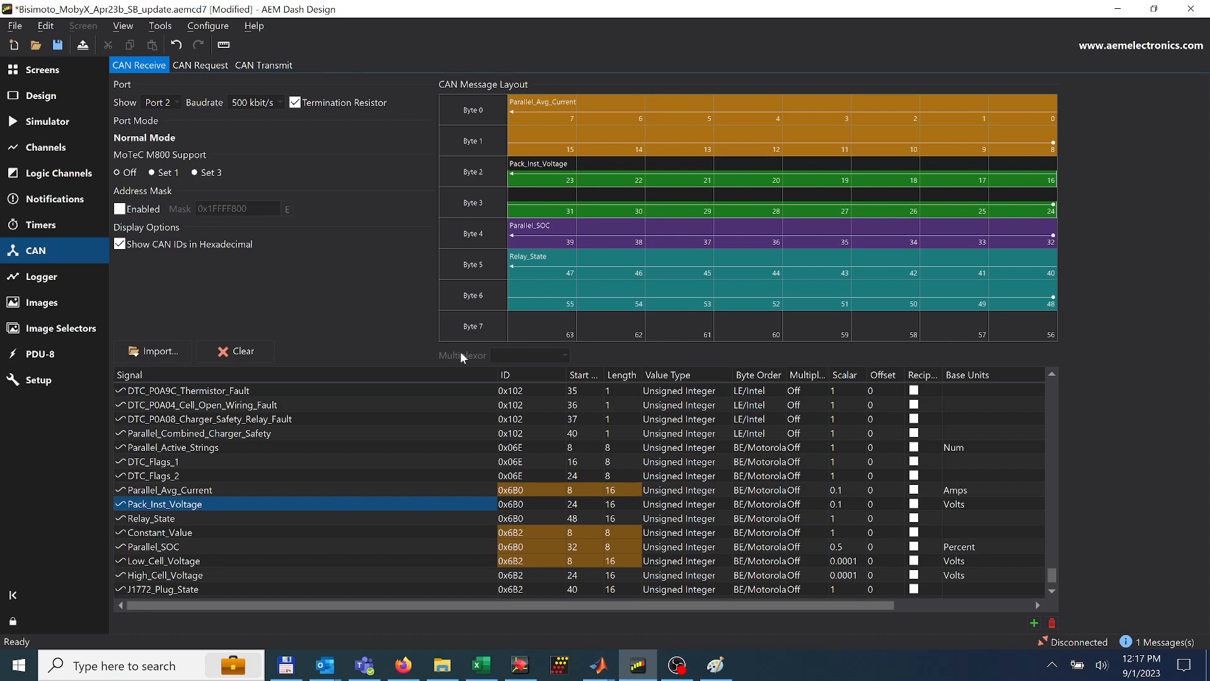
{"action": "left_click", "coordinate": [264, 65]}
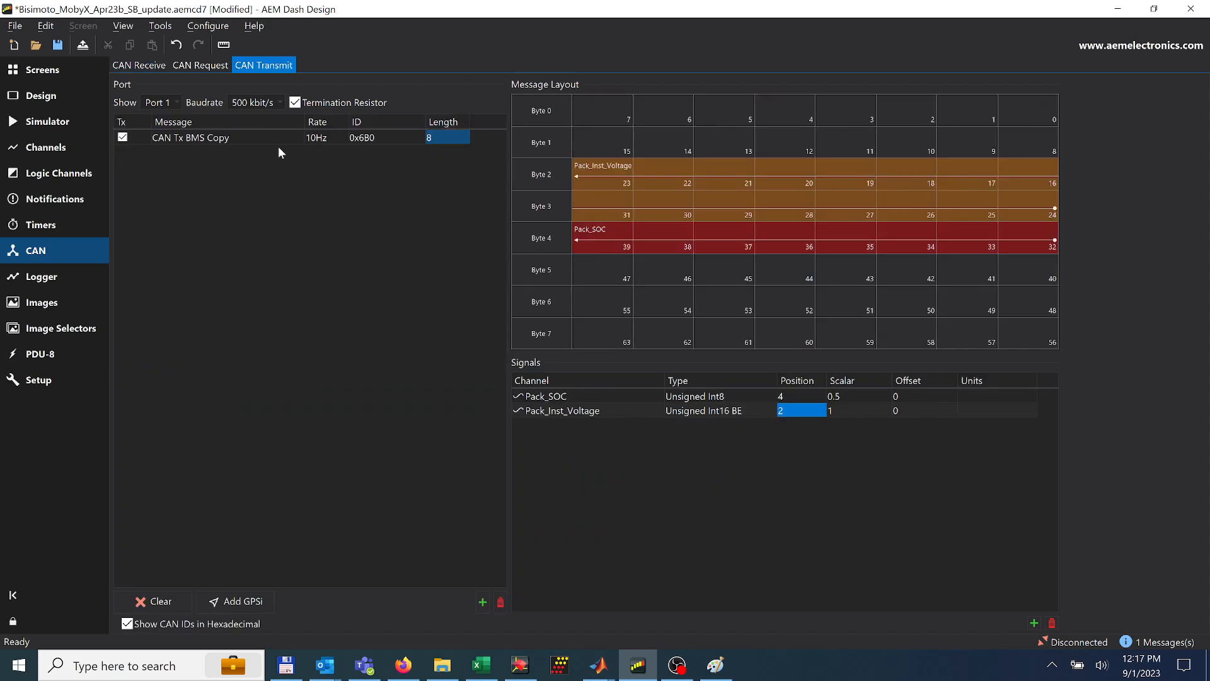
{"action": "left_click", "coordinate": [851, 408]}
{"action": "left_click", "coordinate": [852, 408]}
{"action": "type", "text": "0.1"}
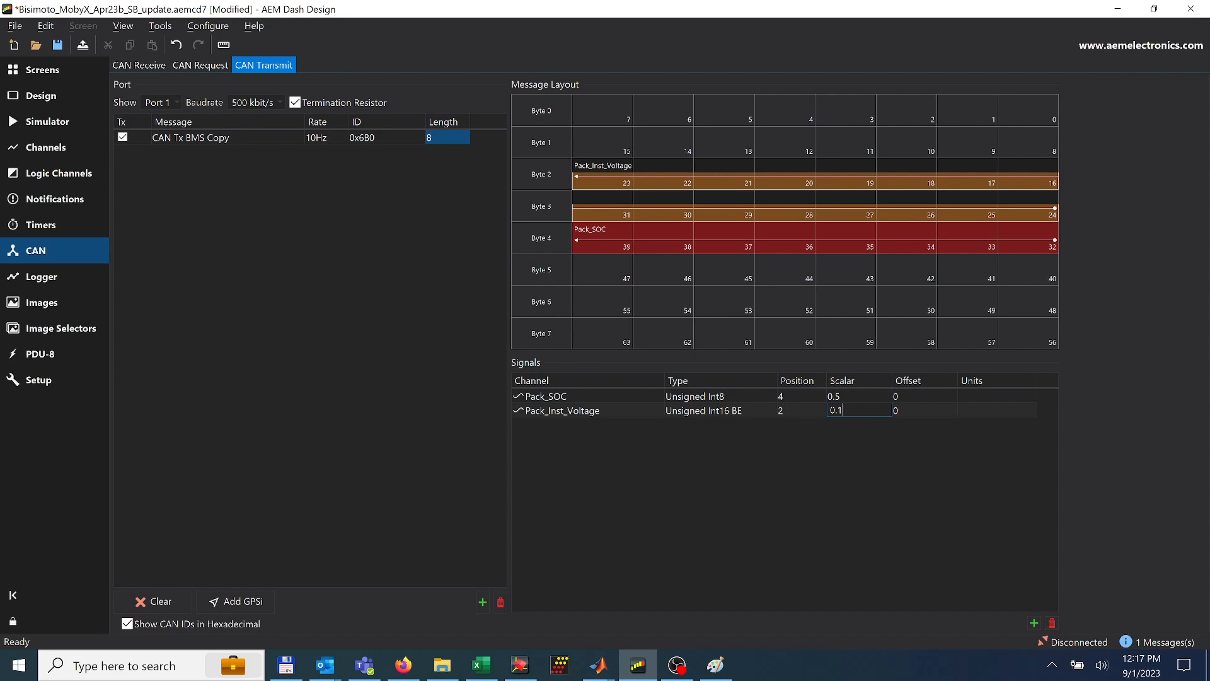
{"action": "key", "text": "Return"}
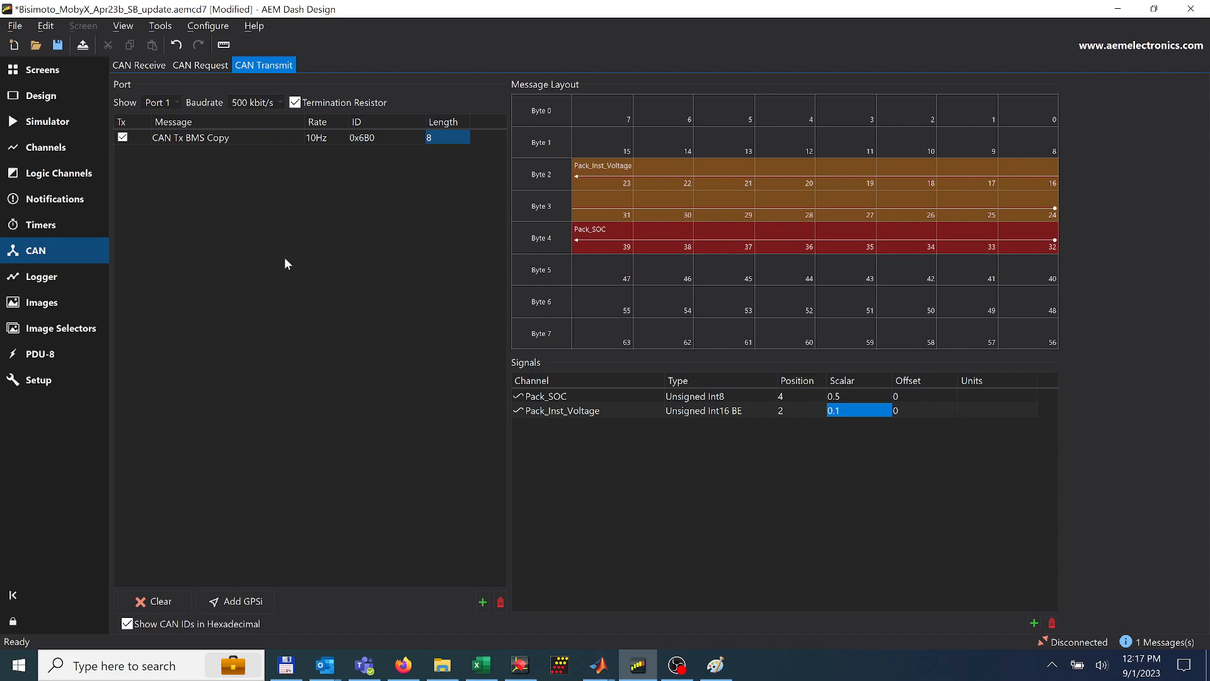
Compare the received BMS signals on Port 2 with the finished CAN Tx BMS Copy message layout on Port 1
{"action": "left_click", "coordinate": [142, 64]}
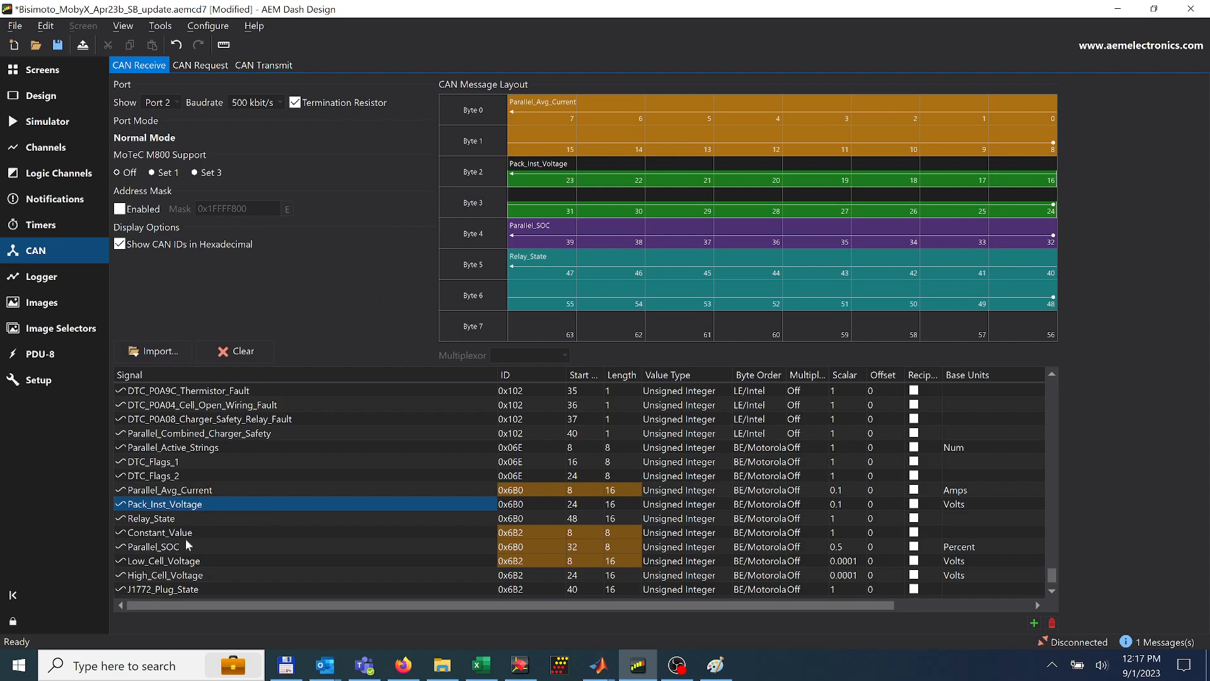
{"action": "left_click", "coordinate": [265, 65]}
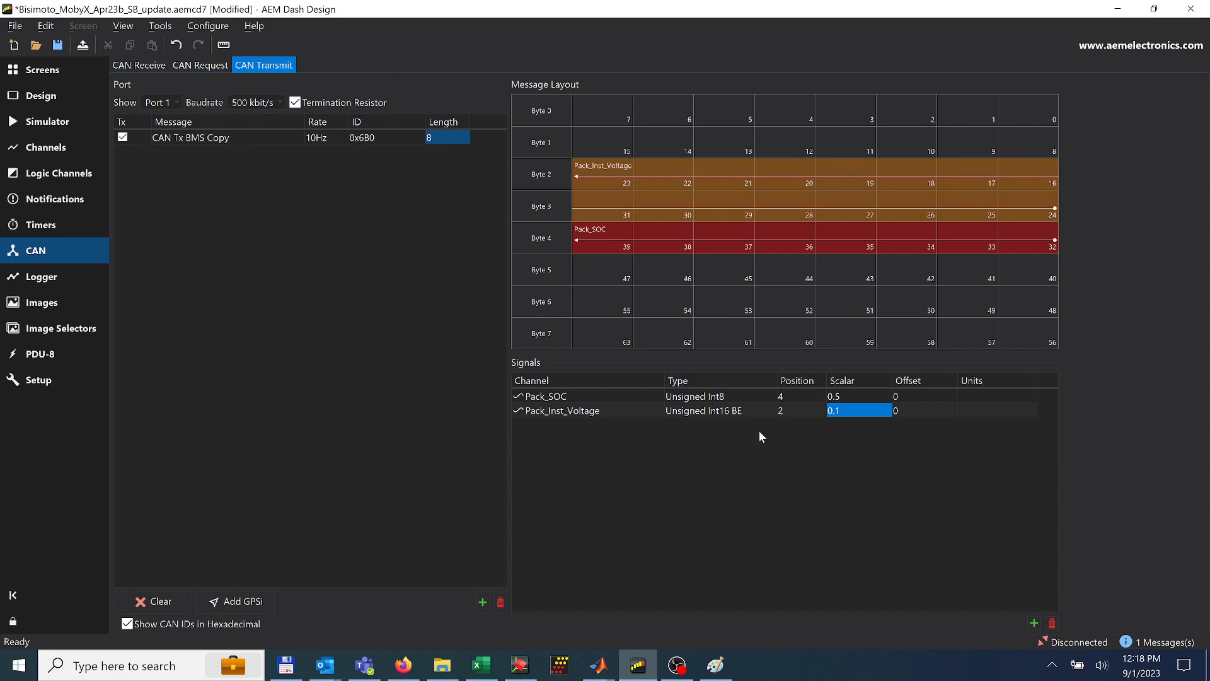
{"action": "left_click", "coordinate": [676, 665]}
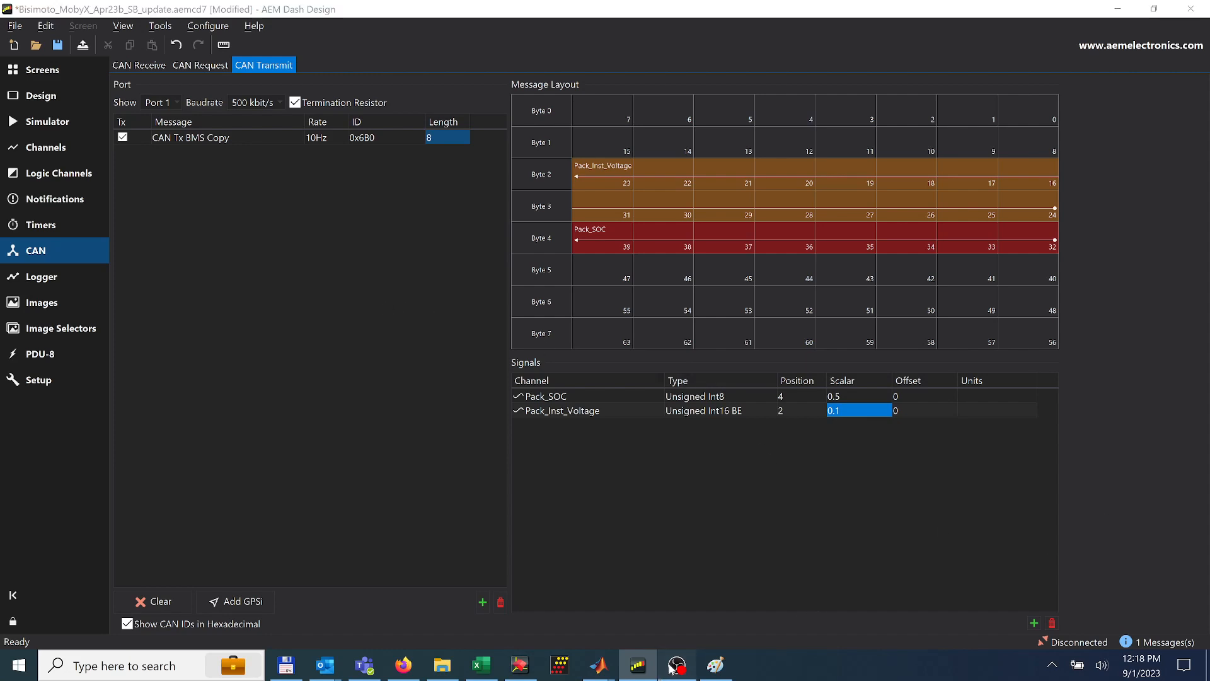